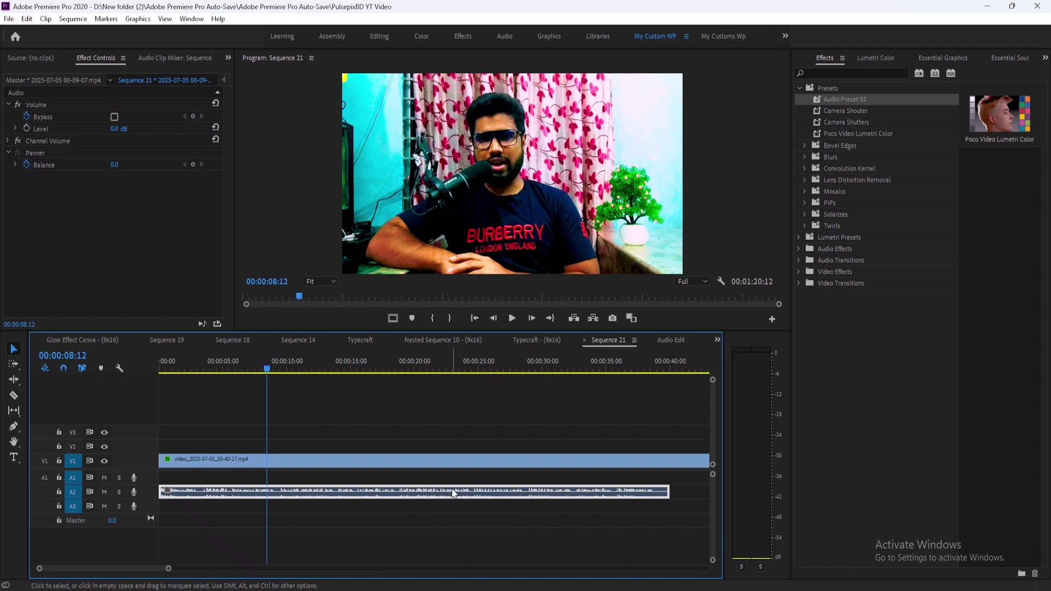
Step: Move the playhead to 00:00:12:07 and select the voice audio clip on track A2
{"action": "left_click", "coordinate": [422, 515]}
{"action": "left_click", "coordinate": [408, 493]}
{"action": "left_click", "coordinate": [258, 369]}
{"action": "left_click_drag", "start_coordinate": [257, 370], "coordinate": [315, 383]}
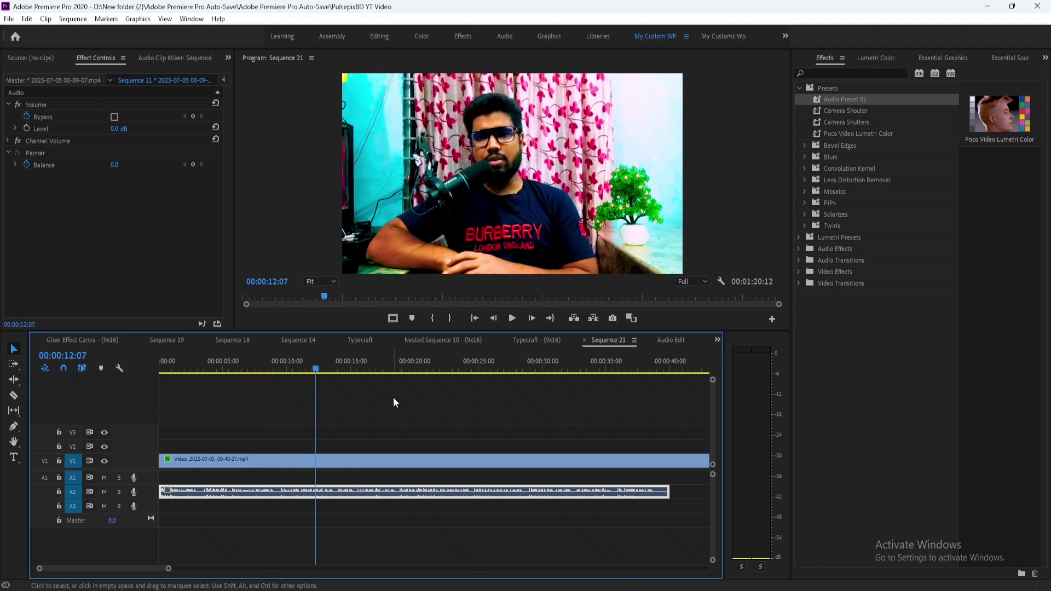
{"action": "left_click", "coordinate": [353, 517]}
{"action": "left_click", "coordinate": [351, 498]}
{"action": "left_click", "coordinate": [352, 508]}
{"action": "left_click", "coordinate": [356, 496]}
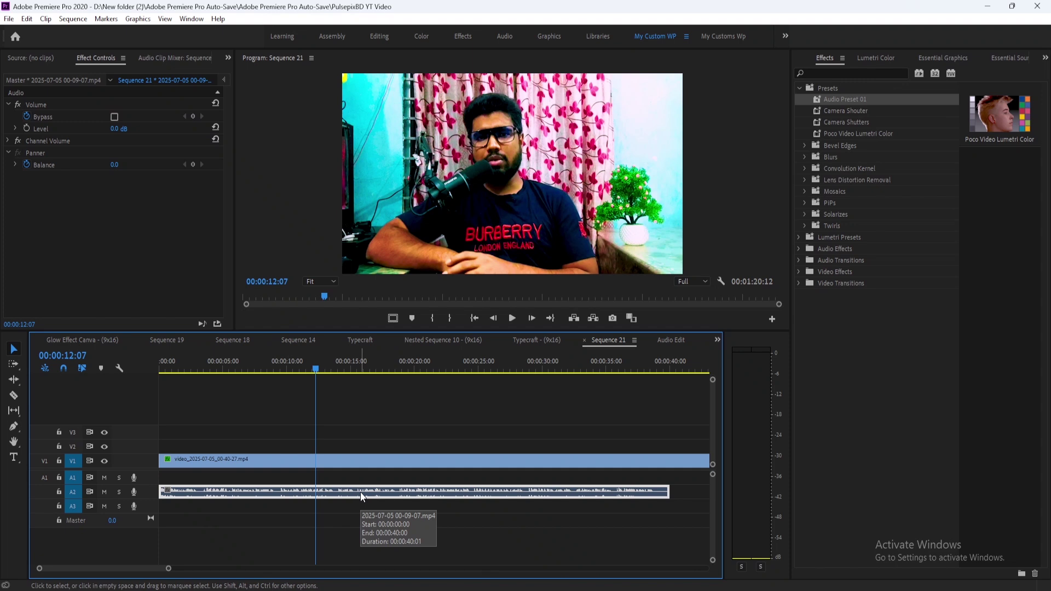
{"action": "left_click", "coordinate": [384, 518]}
{"action": "left_click", "coordinate": [372, 497]}
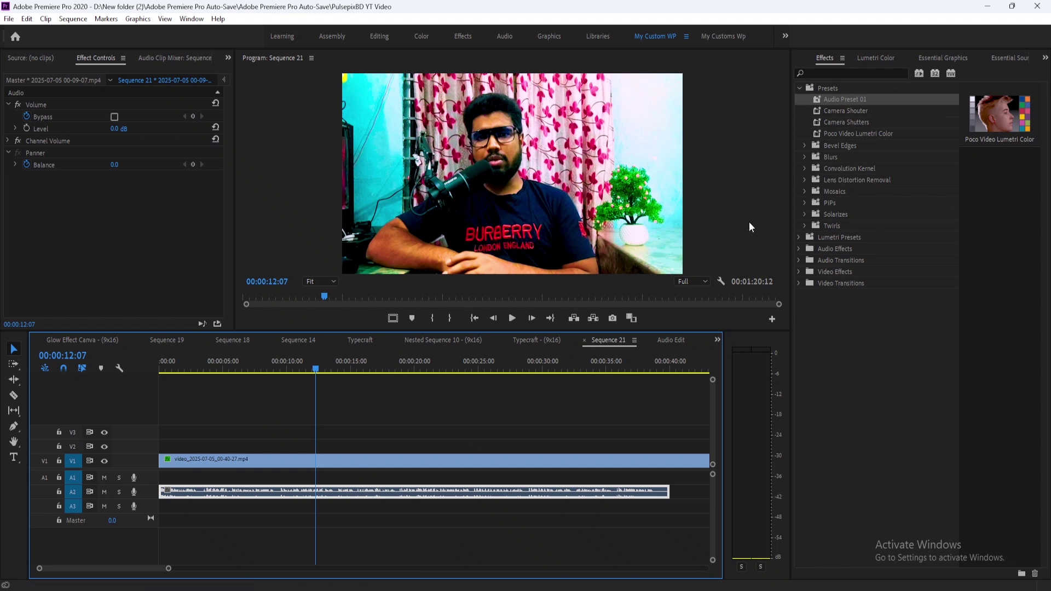
Step: Find the DeNoise audio effect and apply it to the audio clip on track A2
{"action": "left_click", "coordinate": [841, 73]}
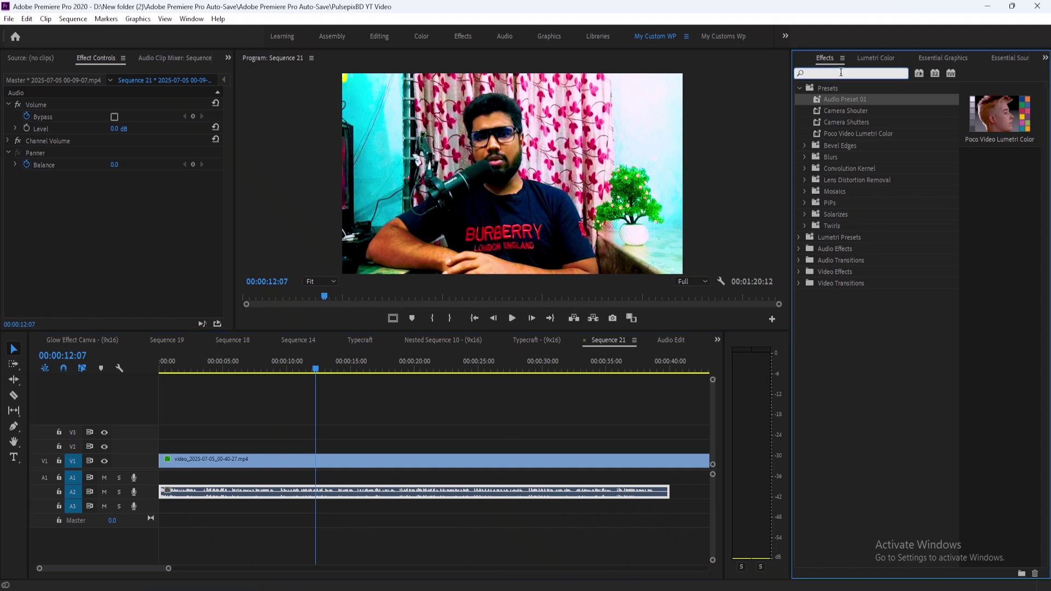
{"action": "type", "text": "deno"}
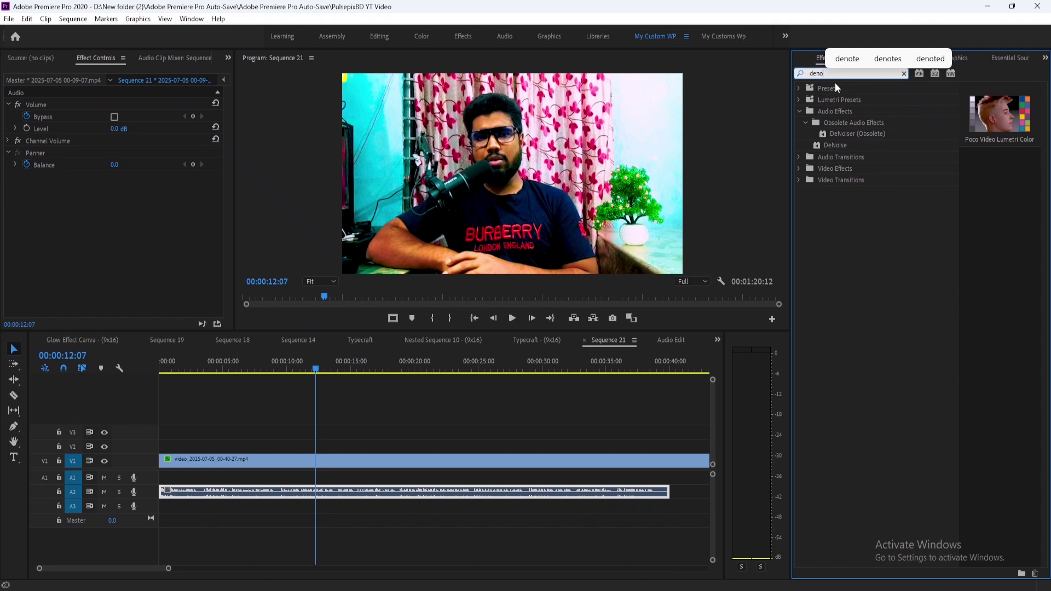
{"action": "left_click", "coordinate": [830, 145]}
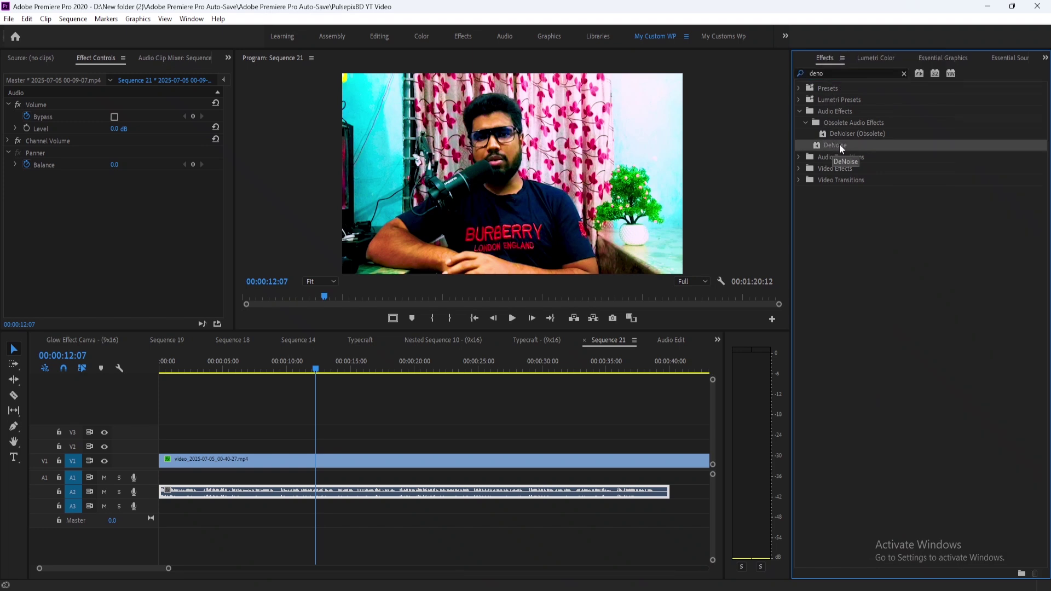
{"action": "left_click_drag", "start_coordinate": [837, 144], "coordinate": [382, 491]}
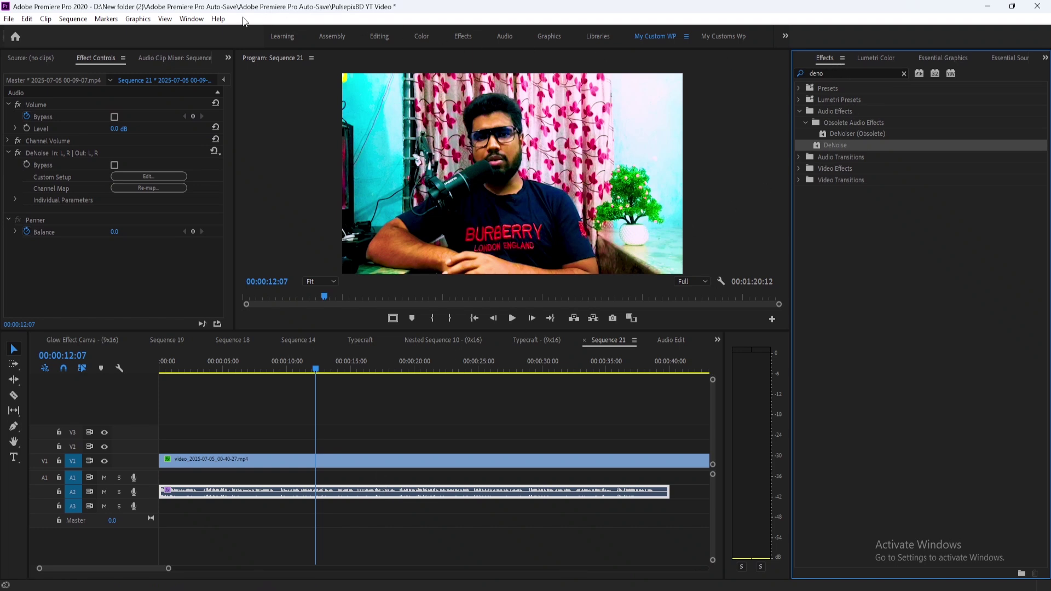
{"action": "left_click", "coordinate": [191, 19]}
{"action": "left_click", "coordinate": [202, 218]}
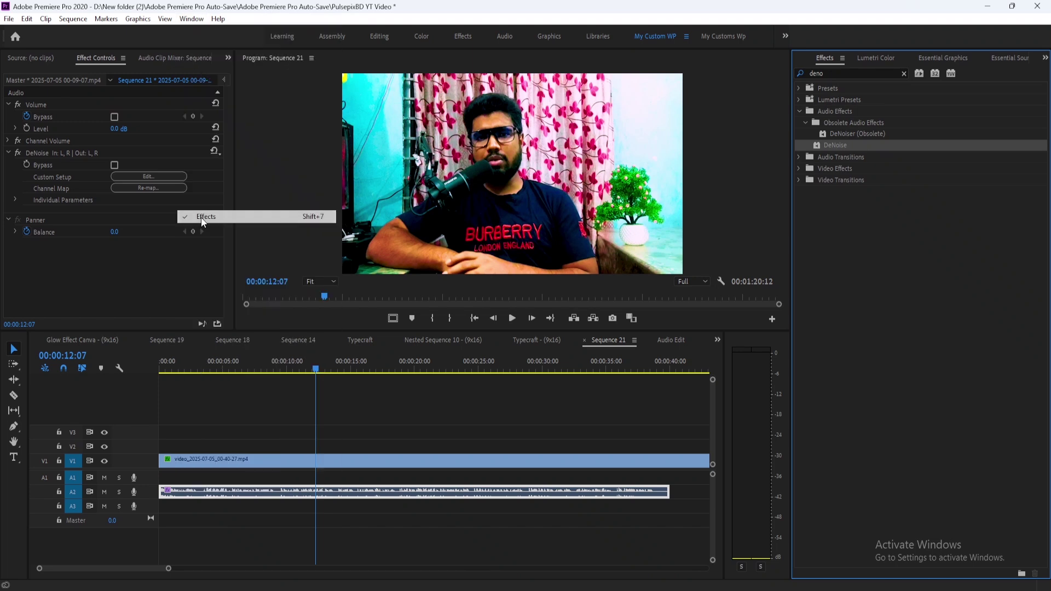
{"action": "left_click", "coordinate": [832, 73]}
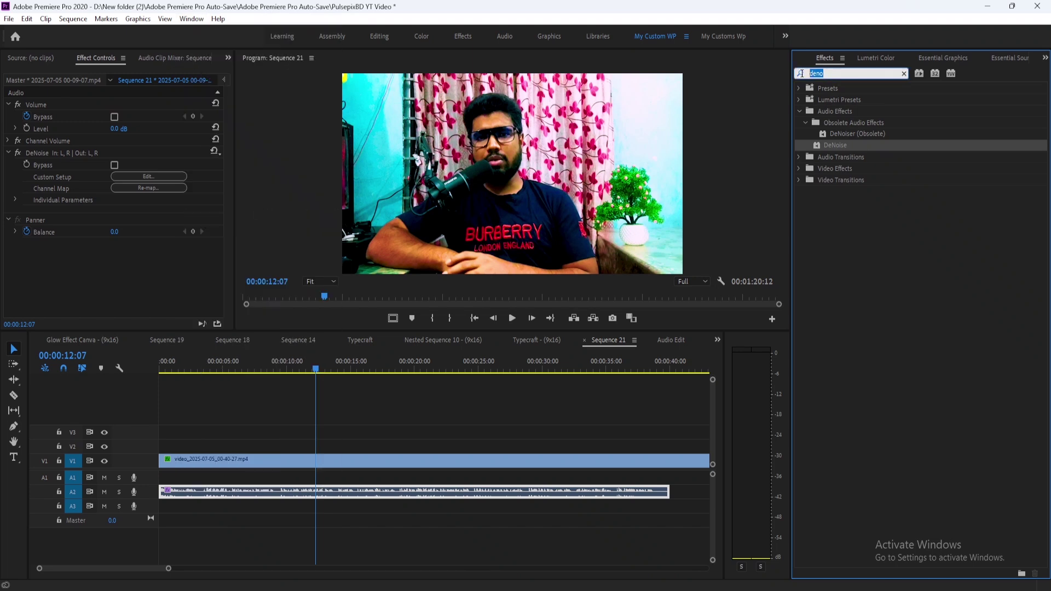
{"action": "left_click", "coordinate": [842, 146]}
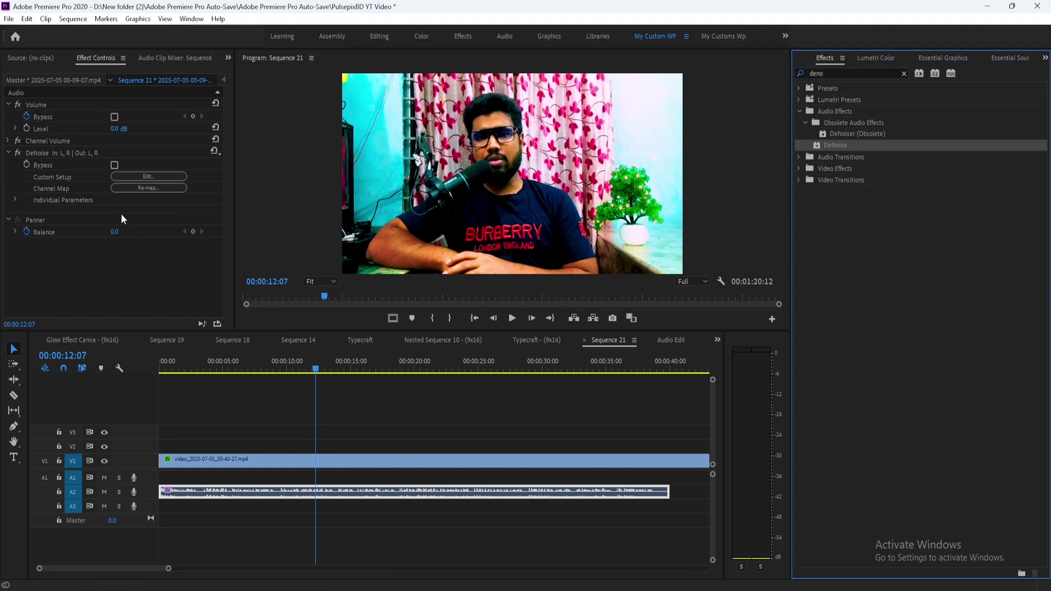
Step: Set the DeNoise effect's preset to Heavy Noise Reduction
{"action": "left_click", "coordinate": [217, 152]}
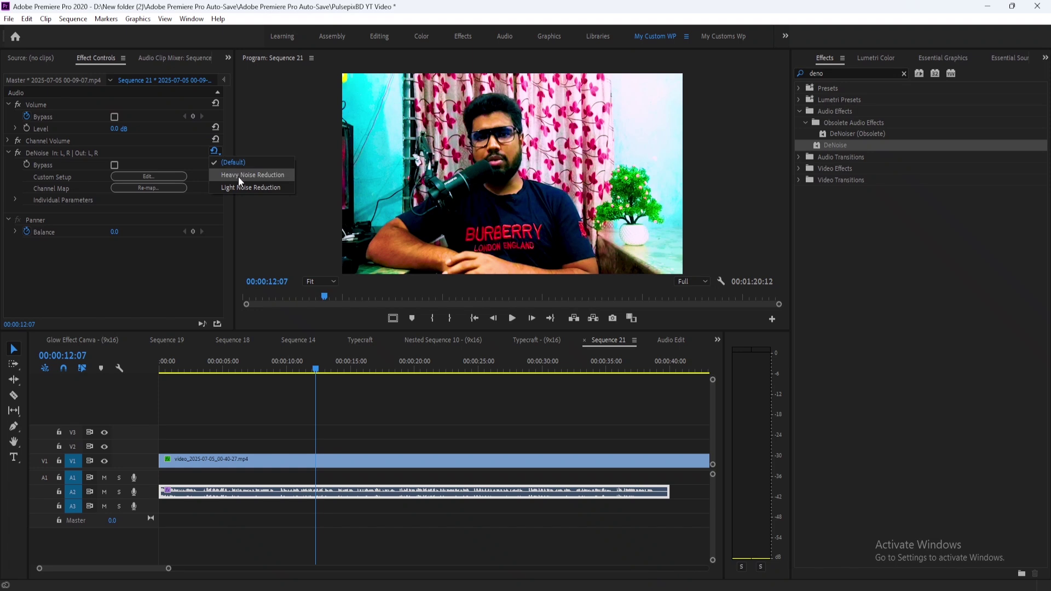
{"action": "left_click", "coordinate": [241, 176]}
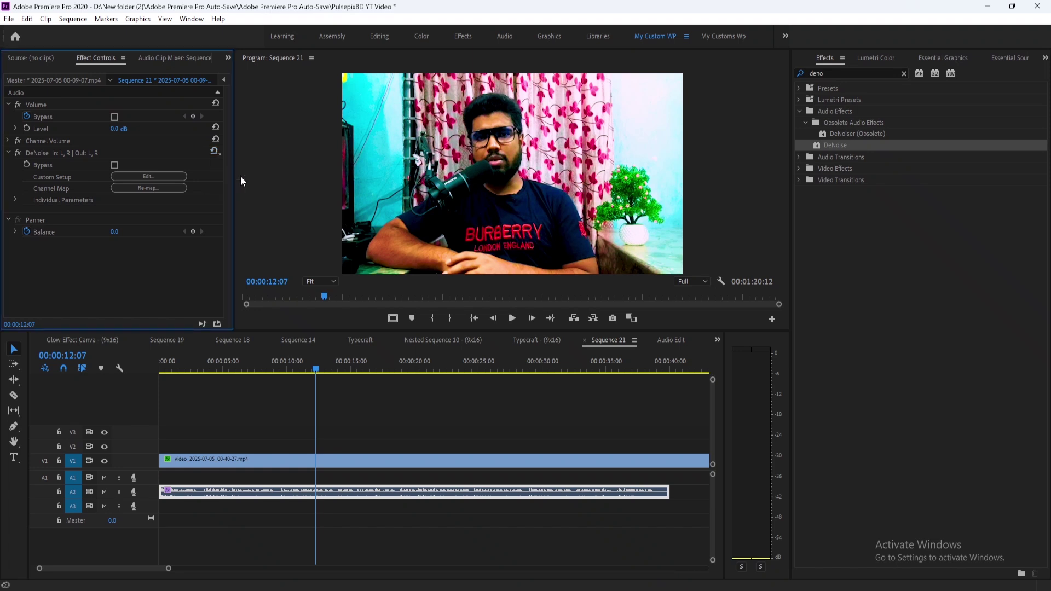
Step: Find the Parametric Equalizer effect and apply it to the audio clip on track A2
{"action": "left_click", "coordinate": [832, 71]}
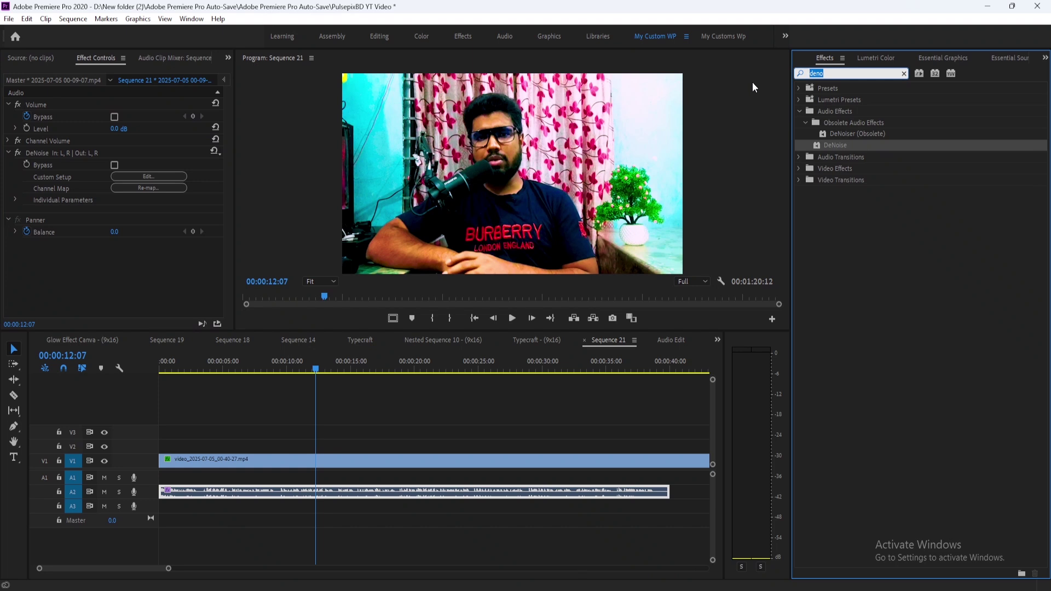
{"action": "type", "text": "para"}
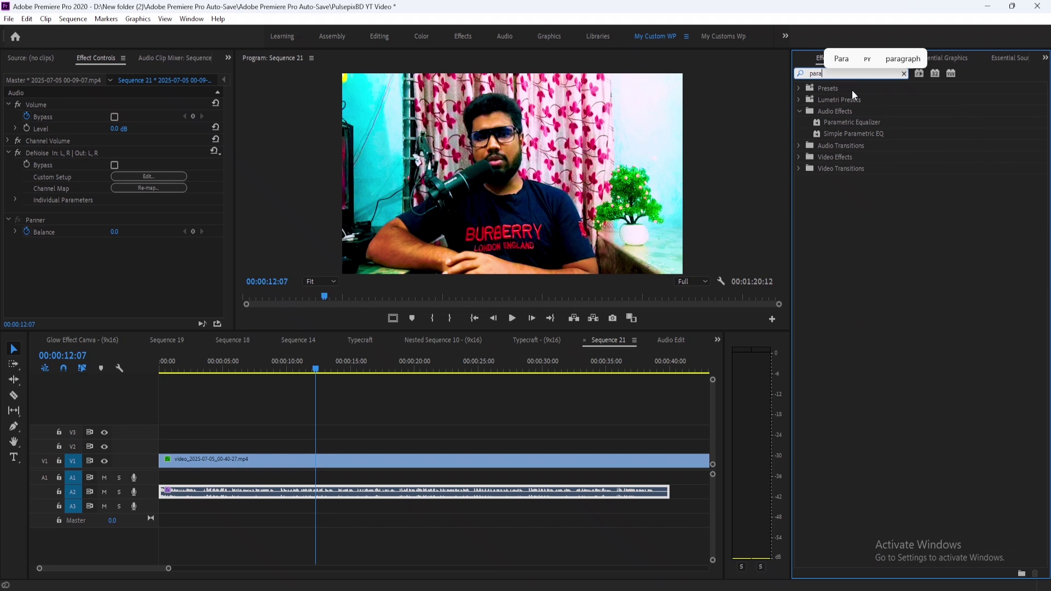
{"action": "left_click", "coordinate": [847, 123]}
{"action": "left_click_drag", "start_coordinate": [847, 120], "coordinate": [397, 492]}
Step: Look through the presets in the Parametric Equalizer's custom setup, and close its editor
{"action": "left_click", "coordinate": [172, 242]}
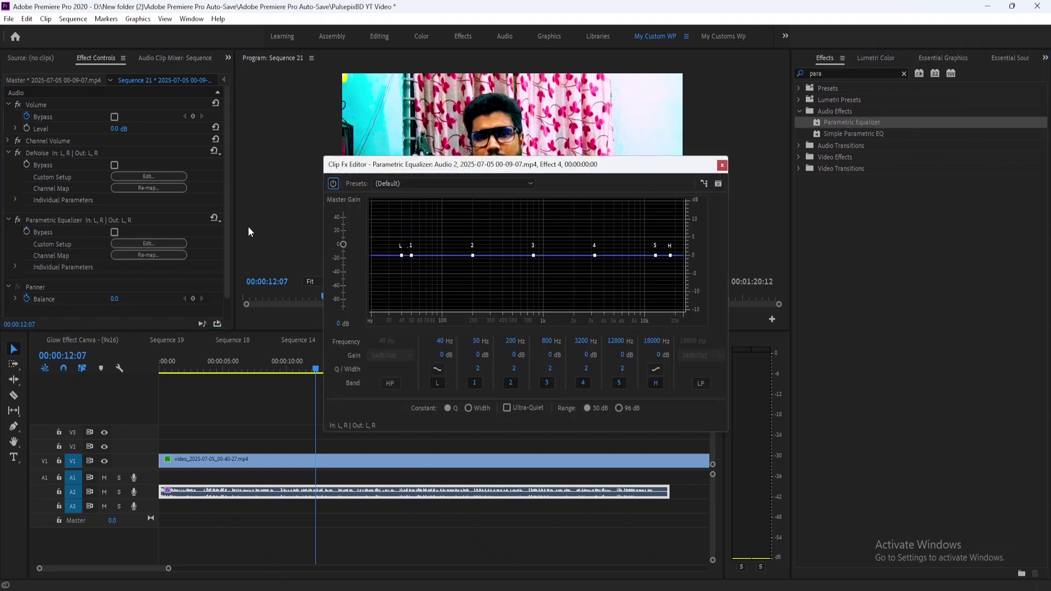
{"action": "left_click", "coordinate": [480, 182]}
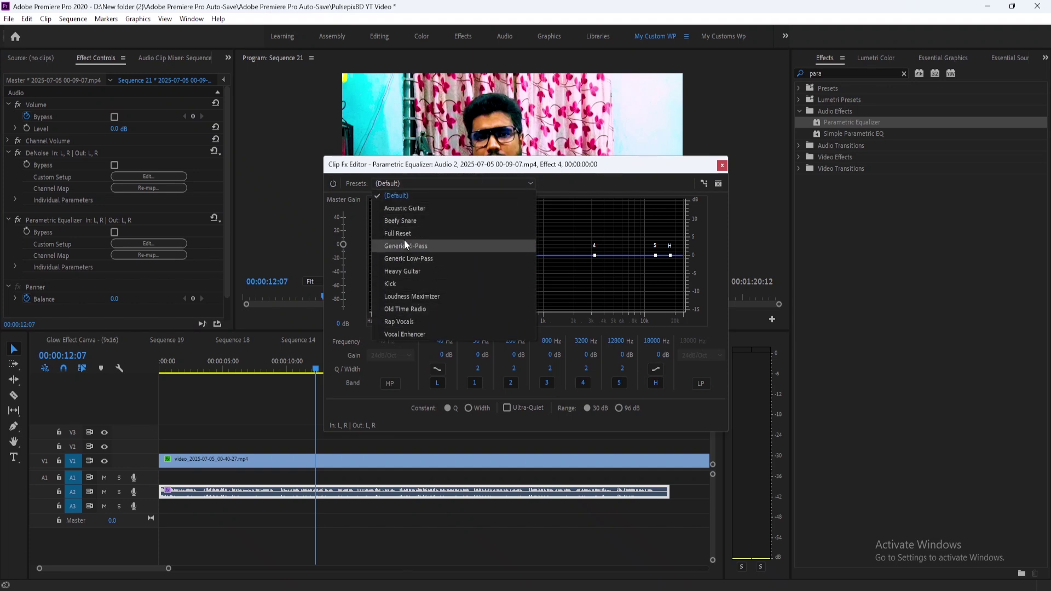
{"action": "left_click", "coordinate": [722, 165]}
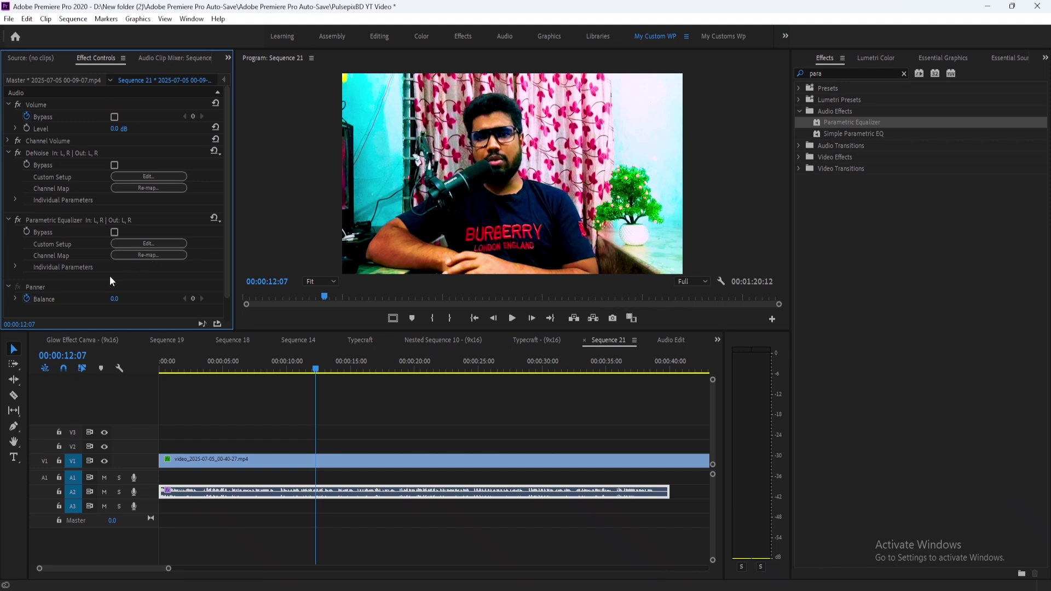
Step: Apply the Bass effect to the audio clip on track A2 and set its boost to 4 dB
{"action": "scroll", "coordinate": [110, 280], "scroll_direction": "down", "scroll_amount": 1}
{"action": "left_click", "coordinate": [848, 73]}
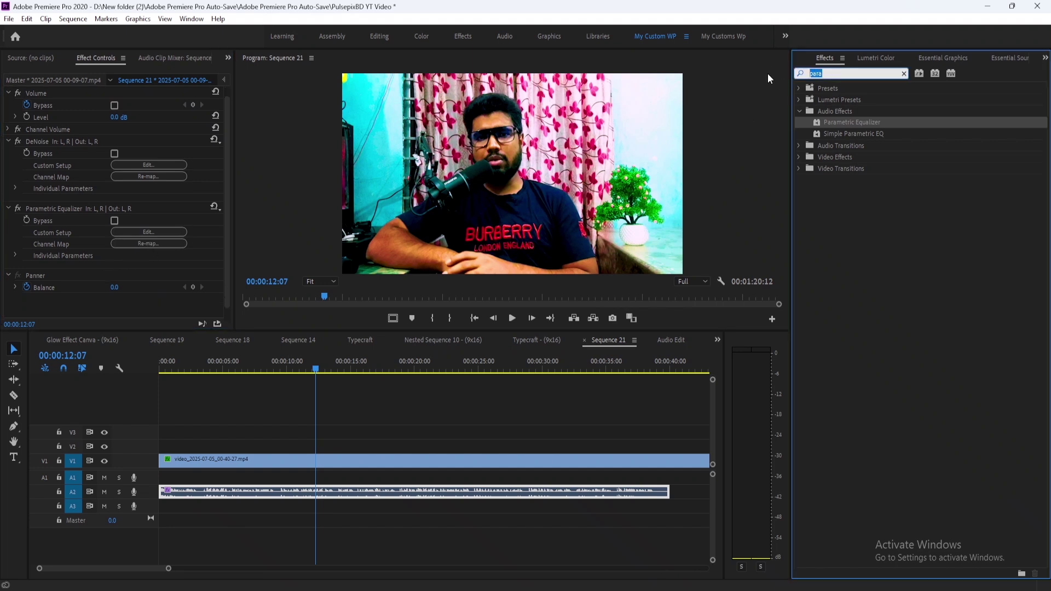
{"action": "type", "text": "bass"}
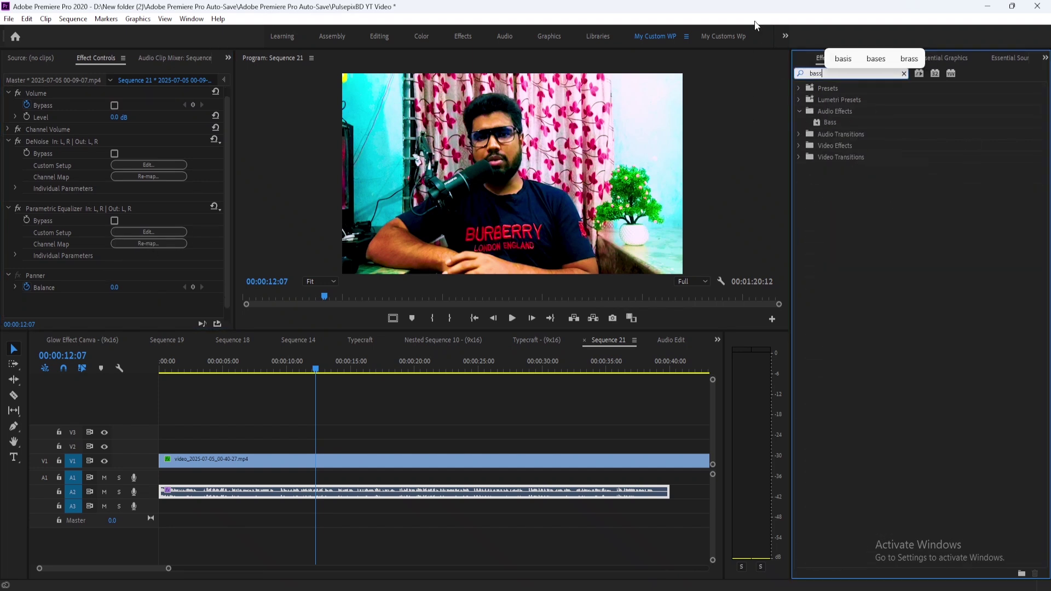
{"action": "left_click_drag", "start_coordinate": [829, 121], "coordinate": [320, 491]}
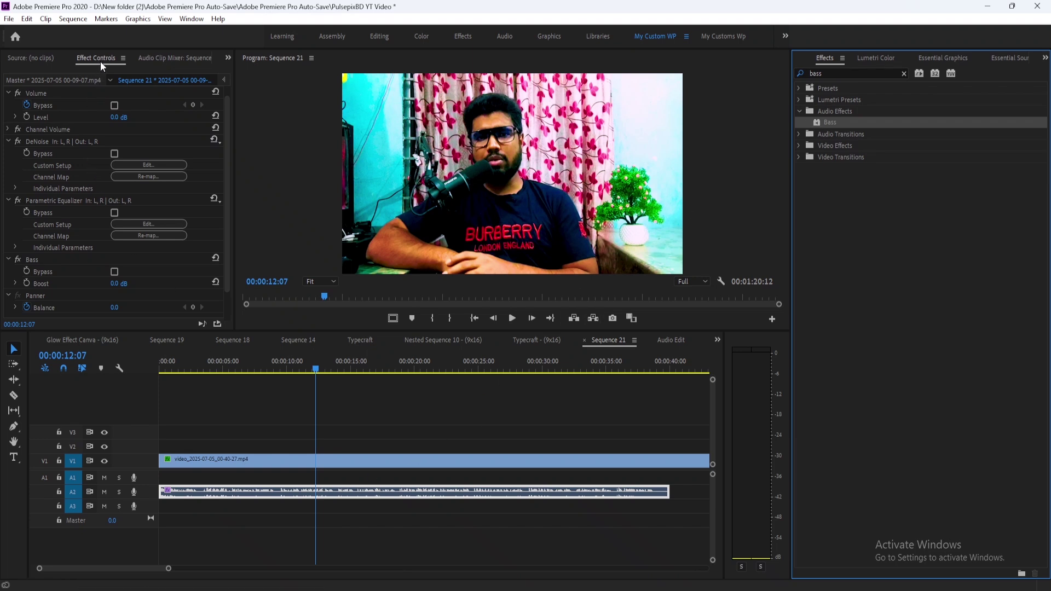
{"action": "scroll", "coordinate": [97, 178], "scroll_direction": "down", "scroll_amount": 2}
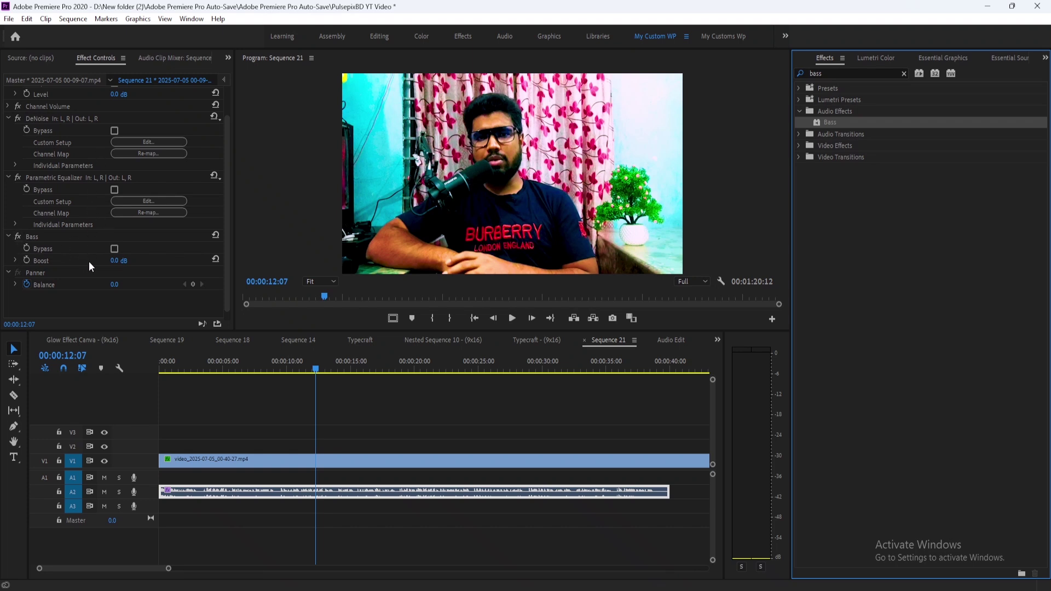
{"action": "left_click", "coordinate": [125, 259]}
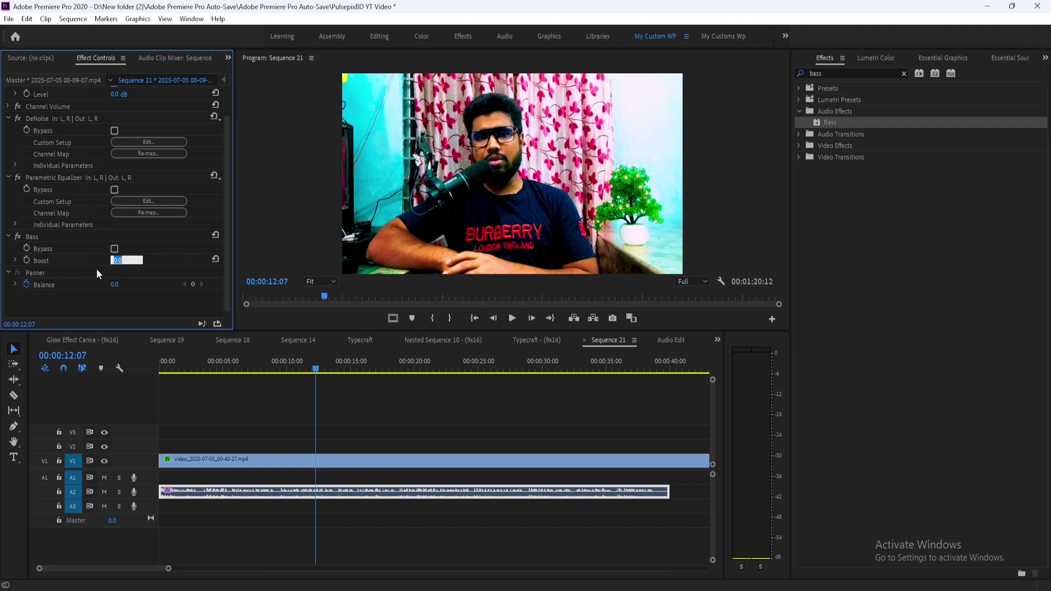
{"action": "key", "text": "Return"}
Step: Apply the Treble effect to the audio clip on track A2 and set its boost to 4 dB
{"action": "left_click_drag", "start_coordinate": [826, 72], "coordinate": [758, 50]}
{"action": "type", "text": "tre"}
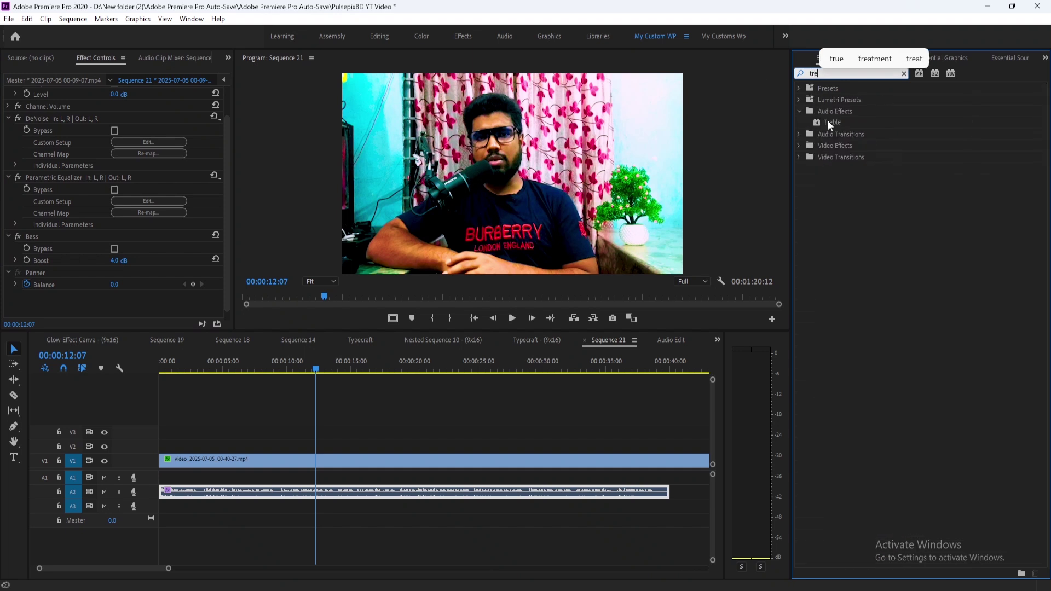
{"action": "left_click_drag", "start_coordinate": [831, 121], "coordinate": [271, 492]}
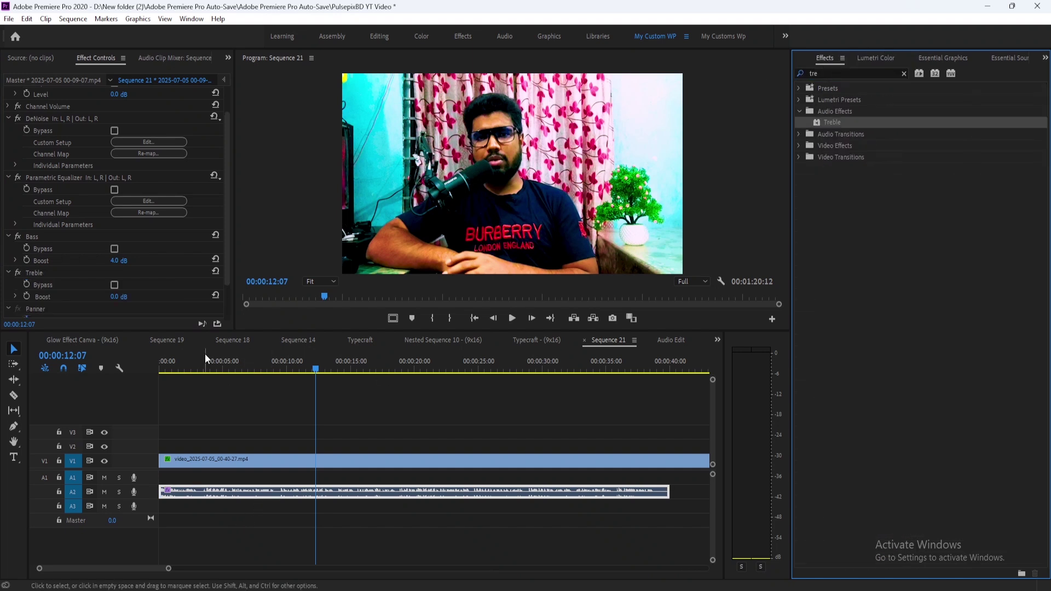
{"action": "left_click", "coordinate": [114, 274]}
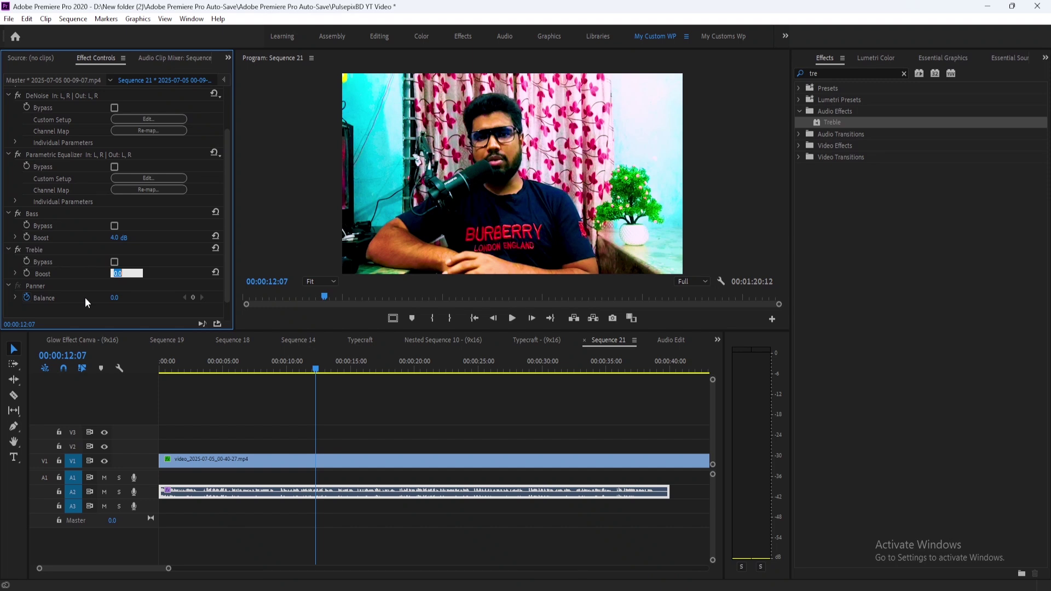
{"action": "type", "text": "4"}
{"action": "key", "text": "Return"}
Step: Find the non-obsolete Multiband Compressor effect and apply it to the audio clip on track A2
{"action": "left_click", "coordinate": [829, 69]}
{"action": "type", "text": "m"}
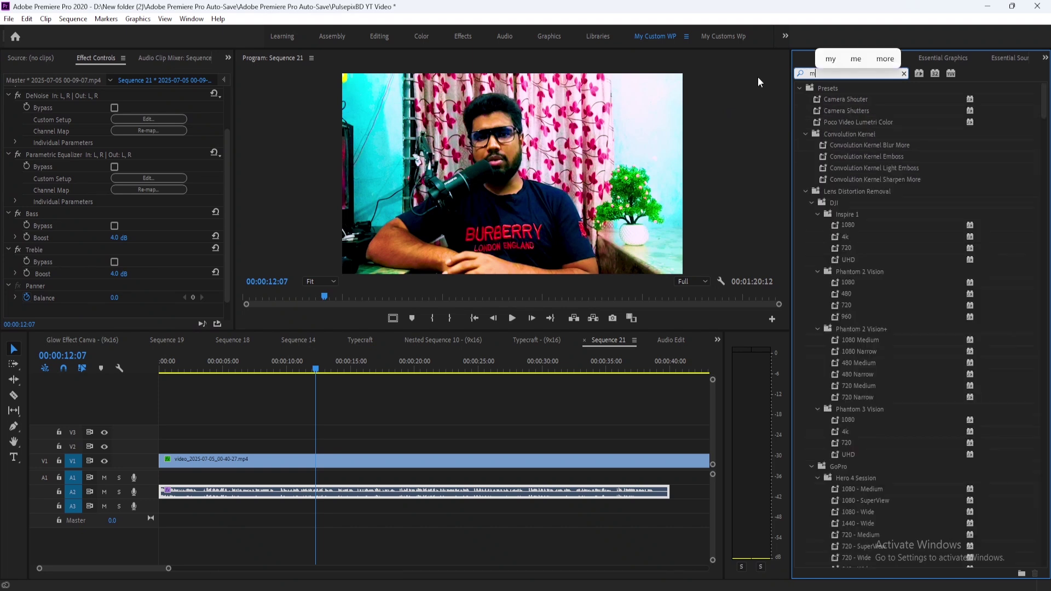
{"action": "type", "text": "ult"}
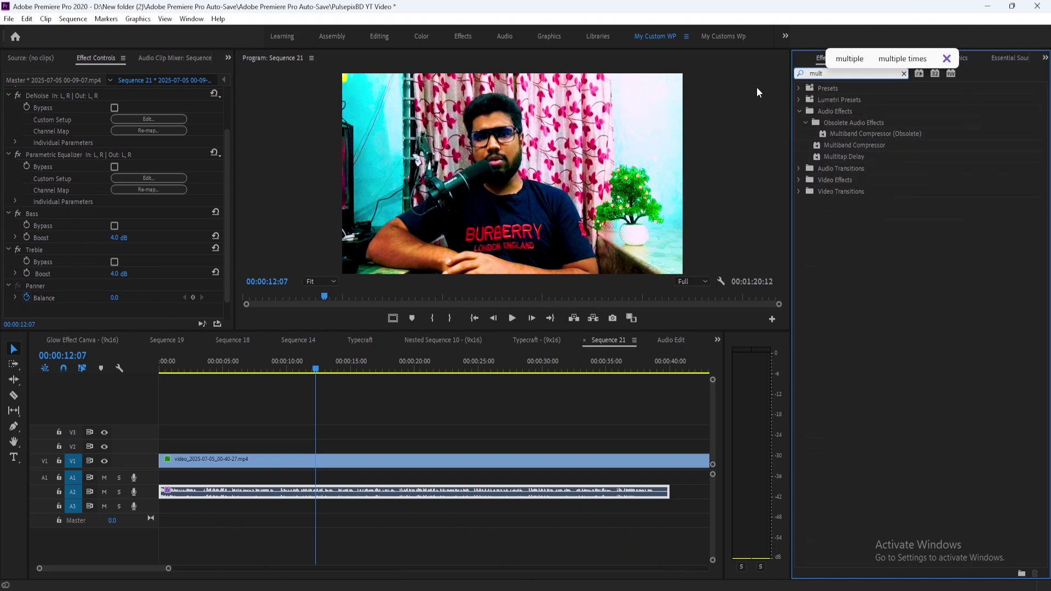
{"action": "left_click_drag", "start_coordinate": [867, 145], "coordinate": [402, 465]}
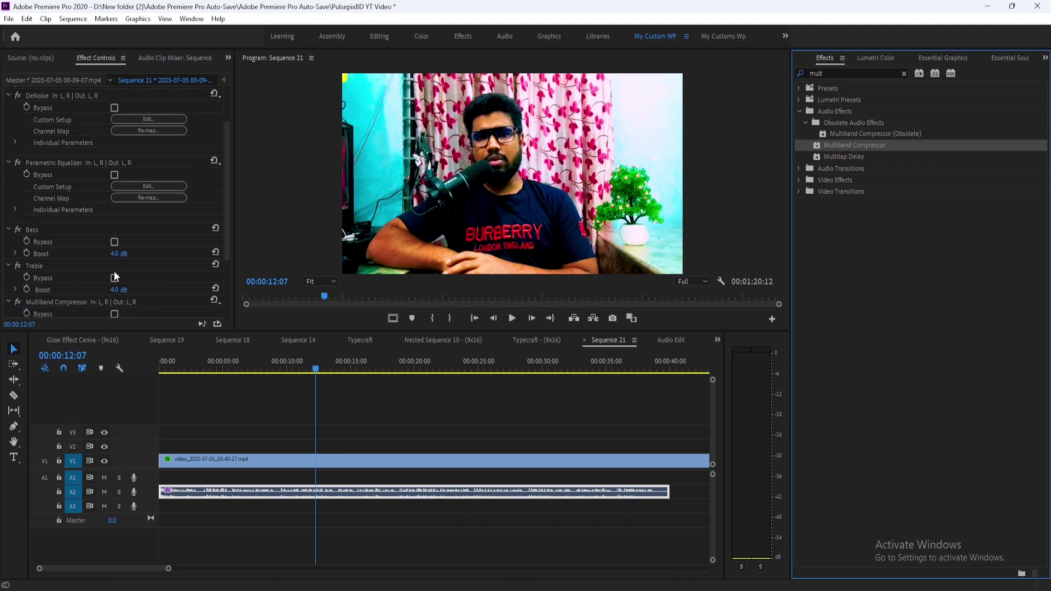
Step: Set the Multiband Compressor to the Broadcast preset and open its custom setup
{"action": "scroll", "coordinate": [110, 268], "scroll_direction": "down", "scroll_amount": 2}
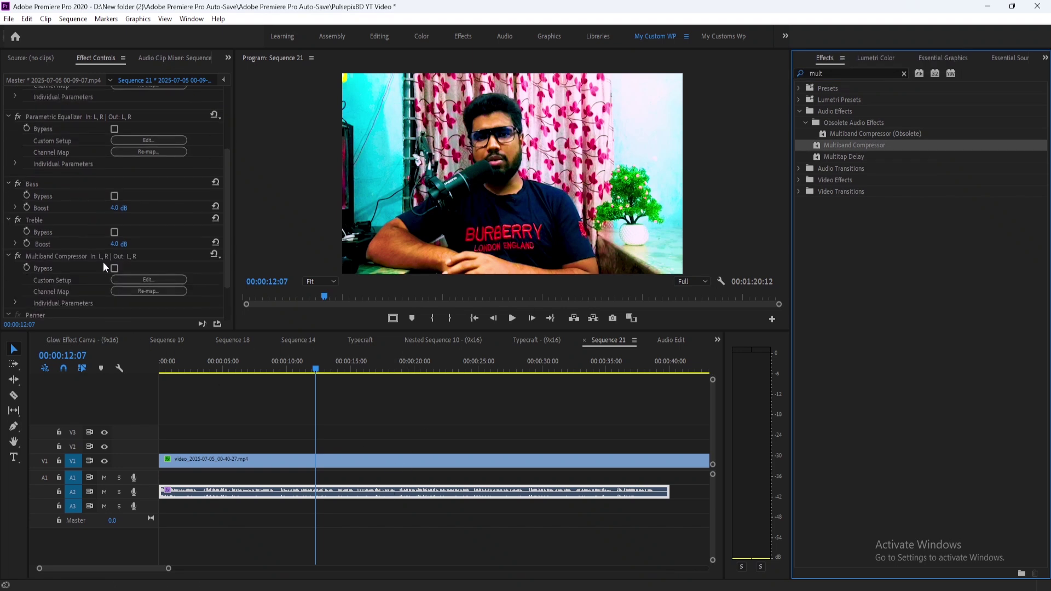
{"action": "left_click", "coordinate": [216, 255]}
{"action": "left_click", "coordinate": [229, 278]}
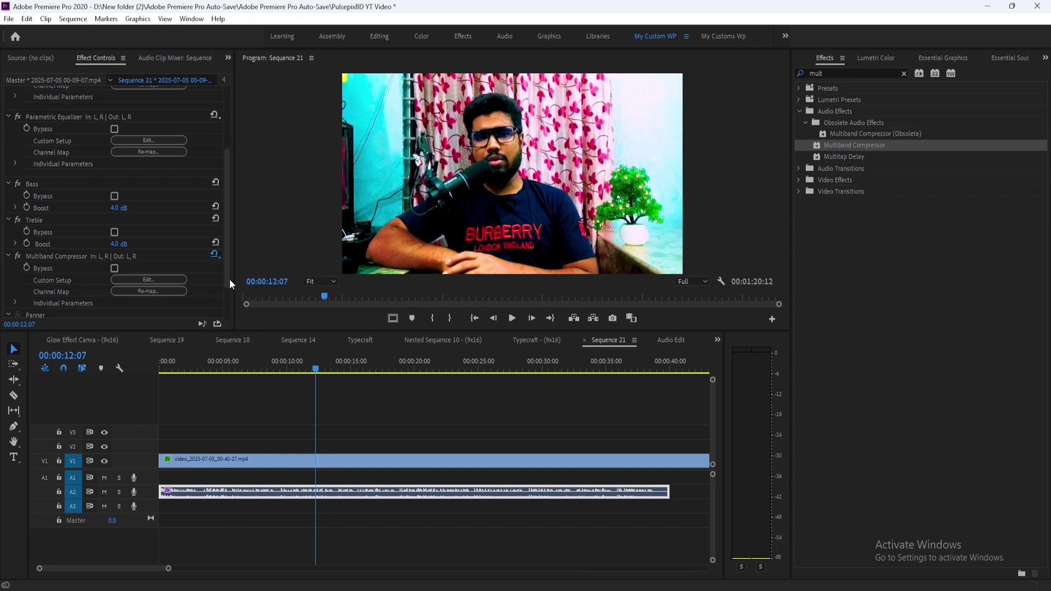
{"action": "left_click", "coordinate": [156, 279]}
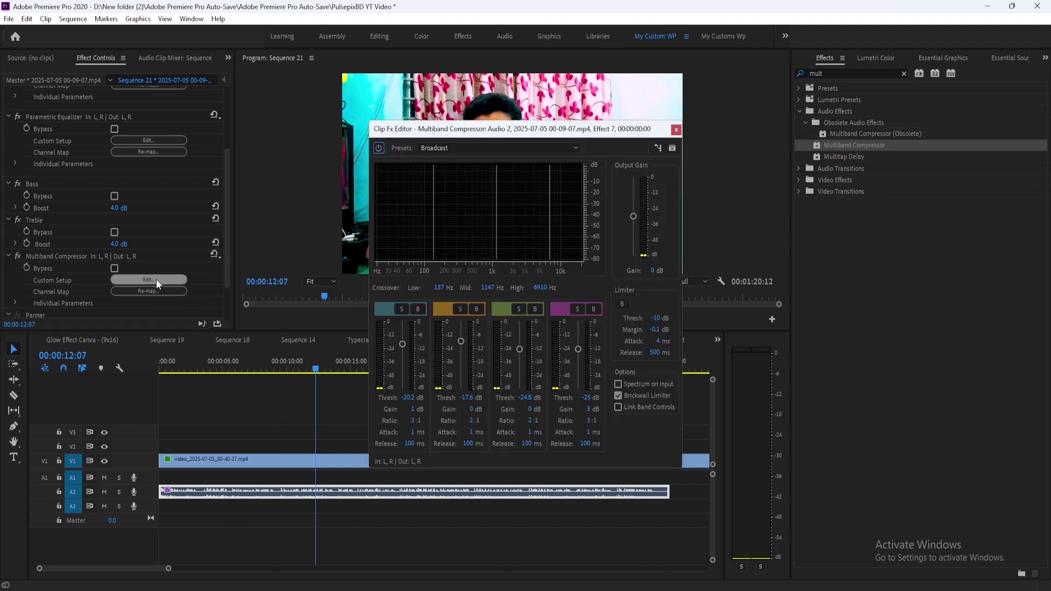
{"action": "left_click", "coordinate": [438, 146]}
{"action": "left_click", "coordinate": [442, 173]}
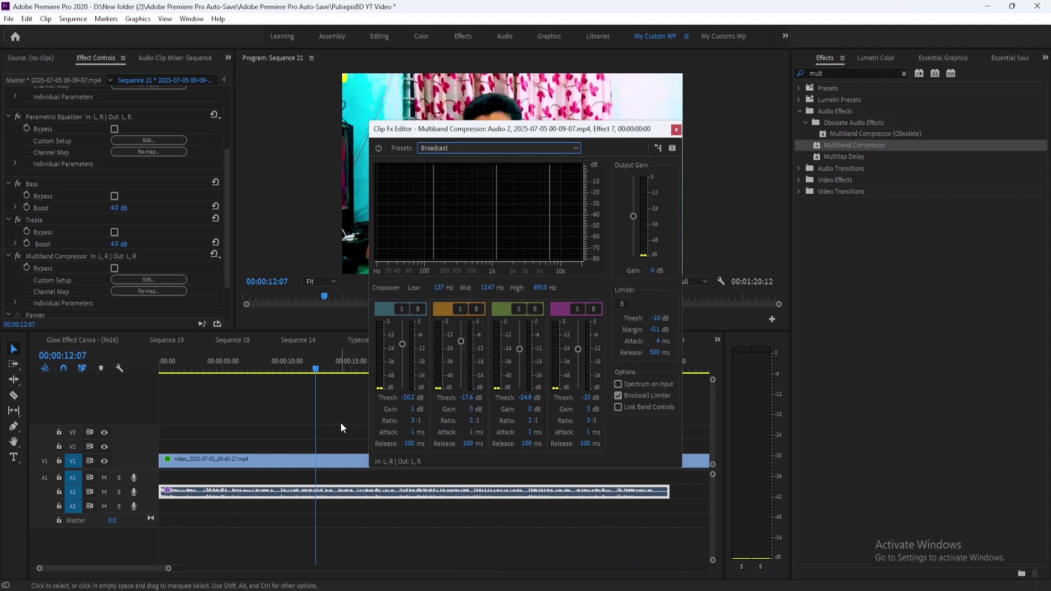
Step: Play back the audio to monitor its level and lower the Multiband Compressor's output gain to -2 dB
{"action": "key", "text": "space"}
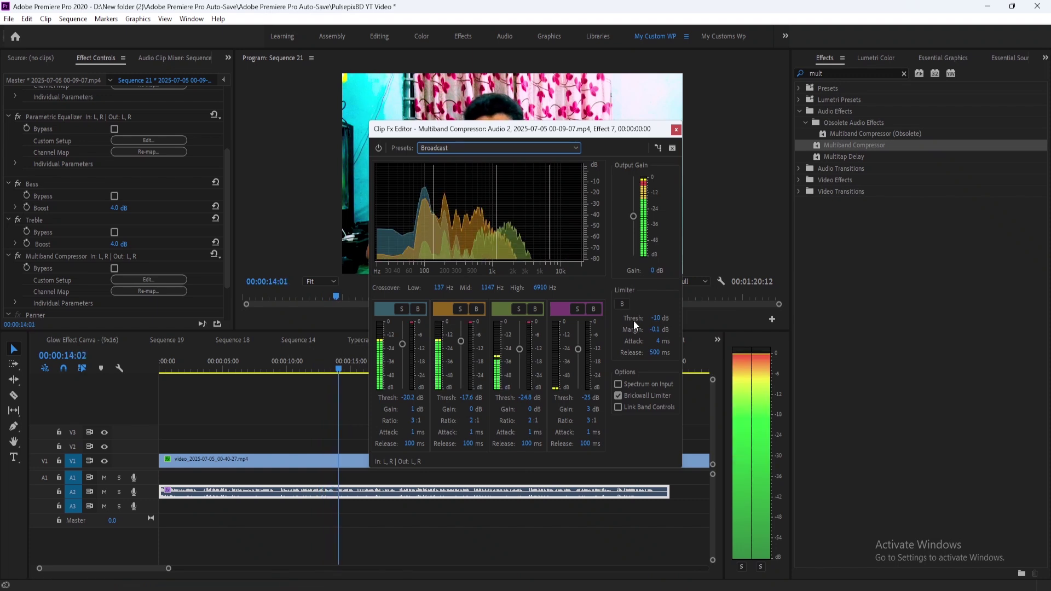
{"action": "key", "text": "space"}
{"action": "left_click", "coordinate": [632, 217]}
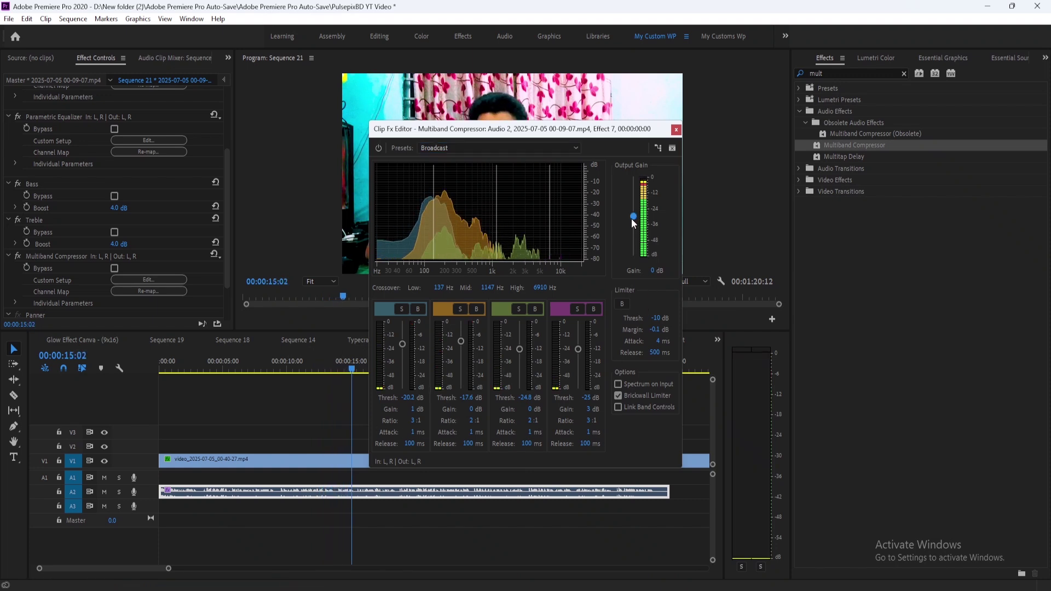
{"action": "key", "text": "space"}
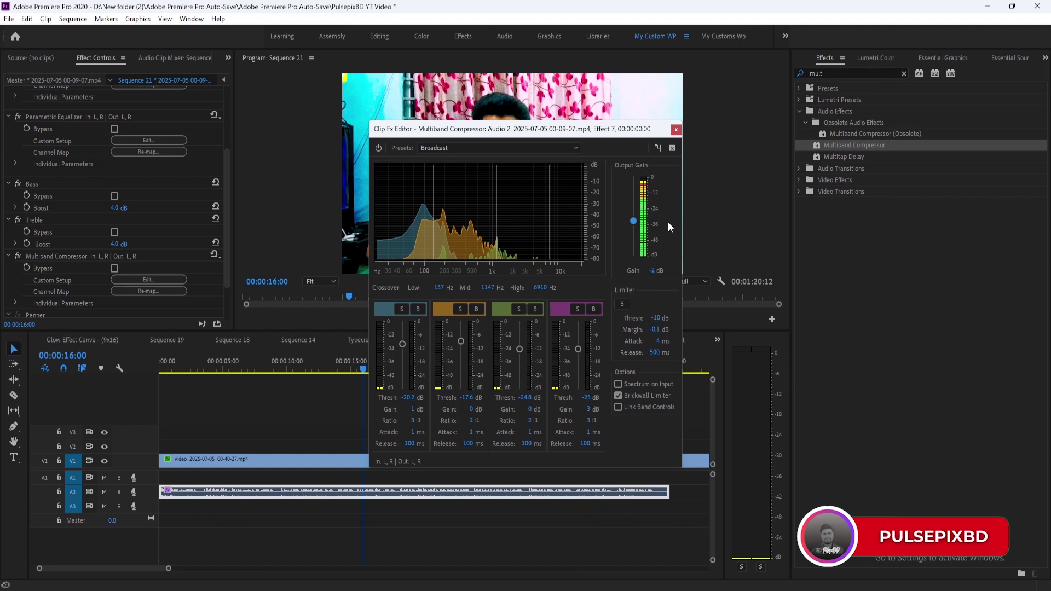
Step: Lower the Multiband Compressor's output gain to -3 dB, play the audio to check its level, and close the effect editor
{"action": "left_click_drag", "start_coordinate": [633, 221], "coordinate": [634, 222]}
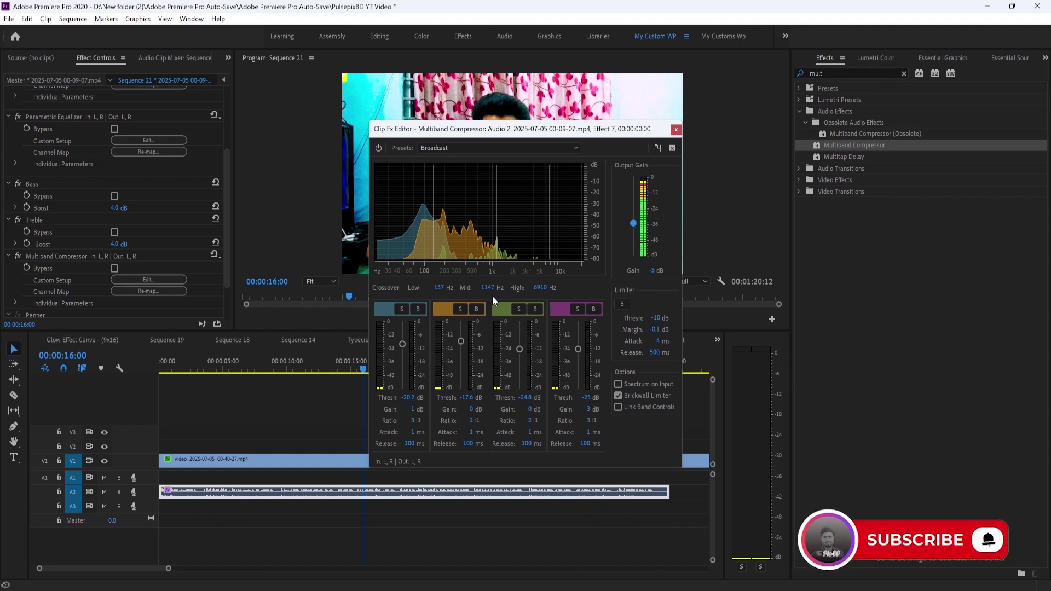
{"action": "key", "text": "space"}
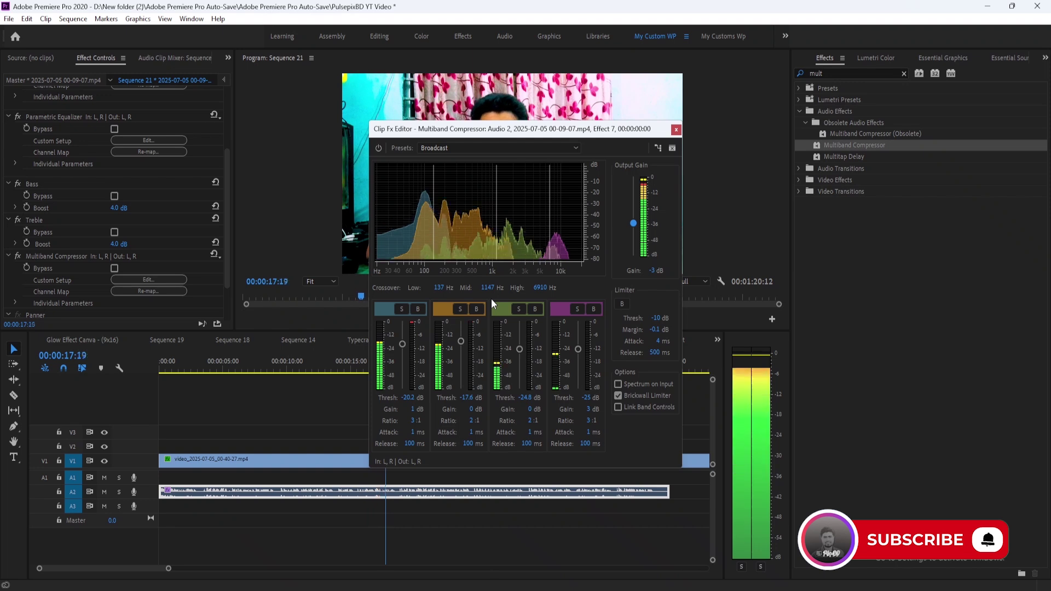
{"action": "left_click", "coordinate": [675, 130]}
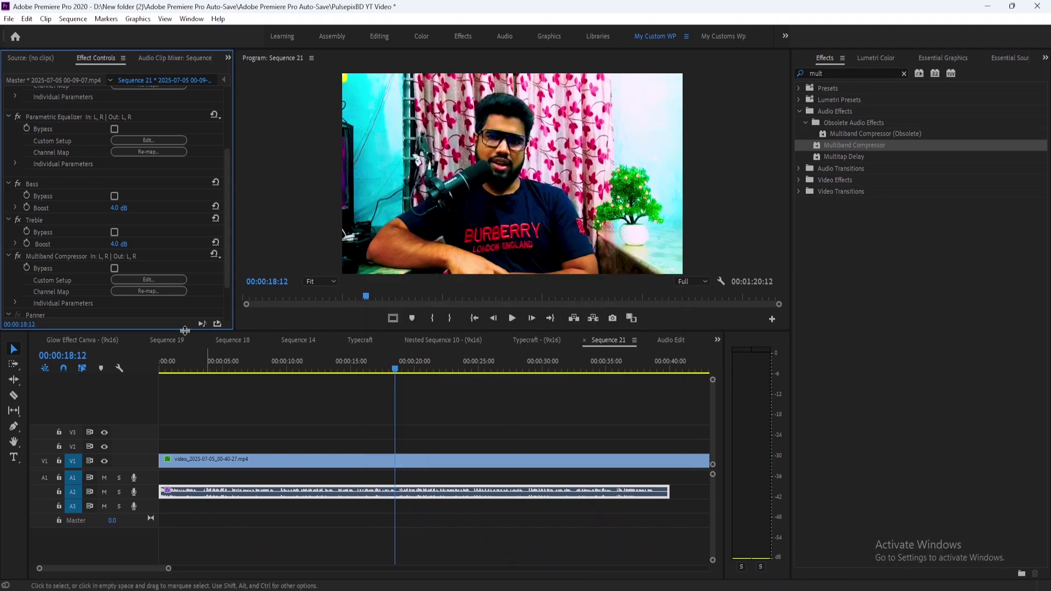
Step: Review the stack of effects applied to the audio clip on track A2 and reselect that clip
{"action": "scroll", "coordinate": [143, 274], "scroll_direction": "down", "scroll_amount": 2}
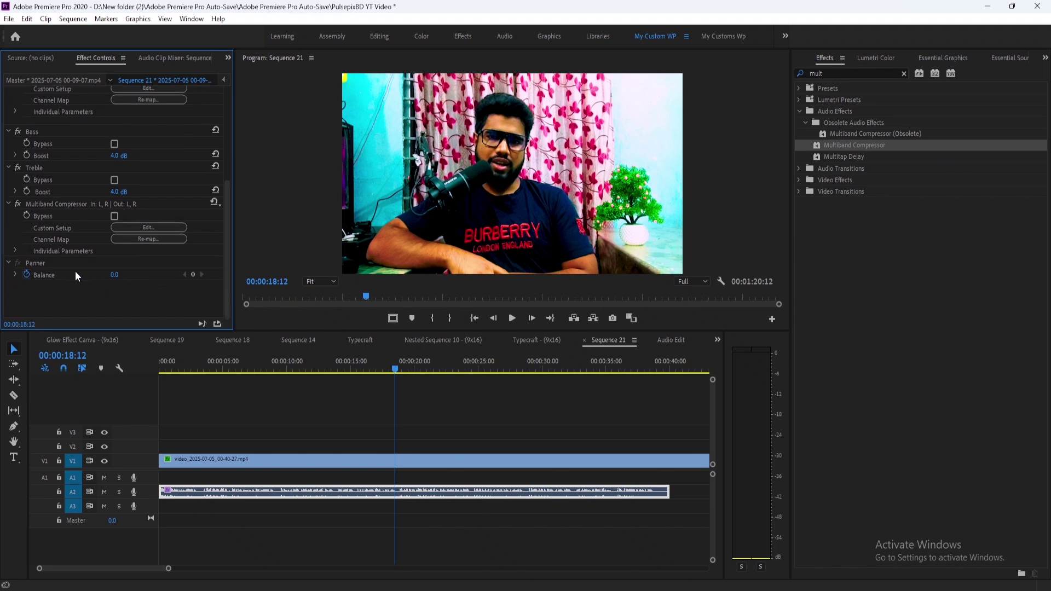
{"action": "scroll", "coordinate": [79, 240], "scroll_direction": "up", "scroll_amount": 1}
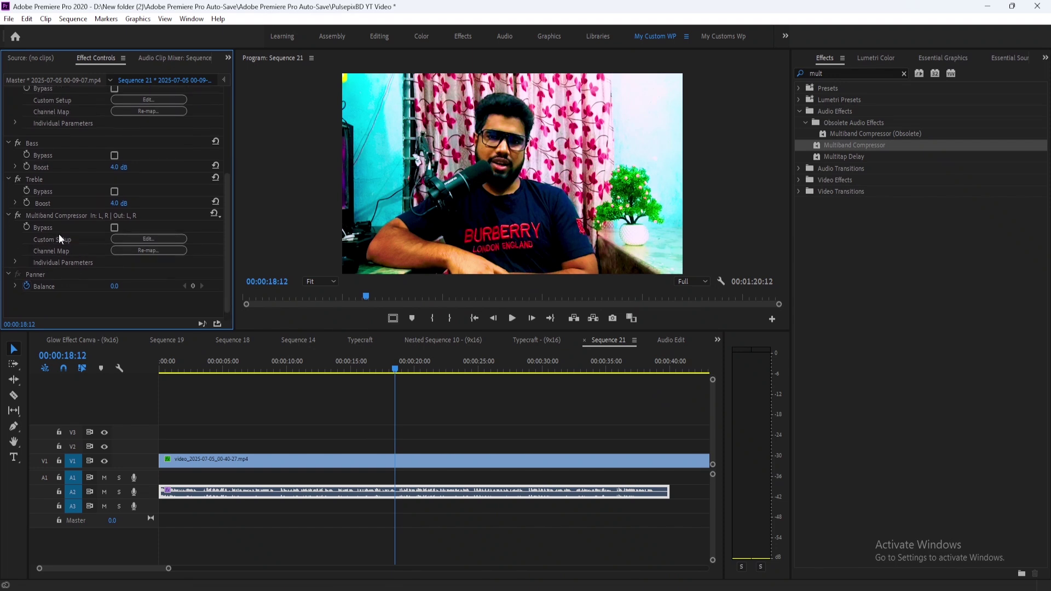
{"action": "scroll", "coordinate": [81, 231], "scroll_direction": "up", "scroll_amount": 2}
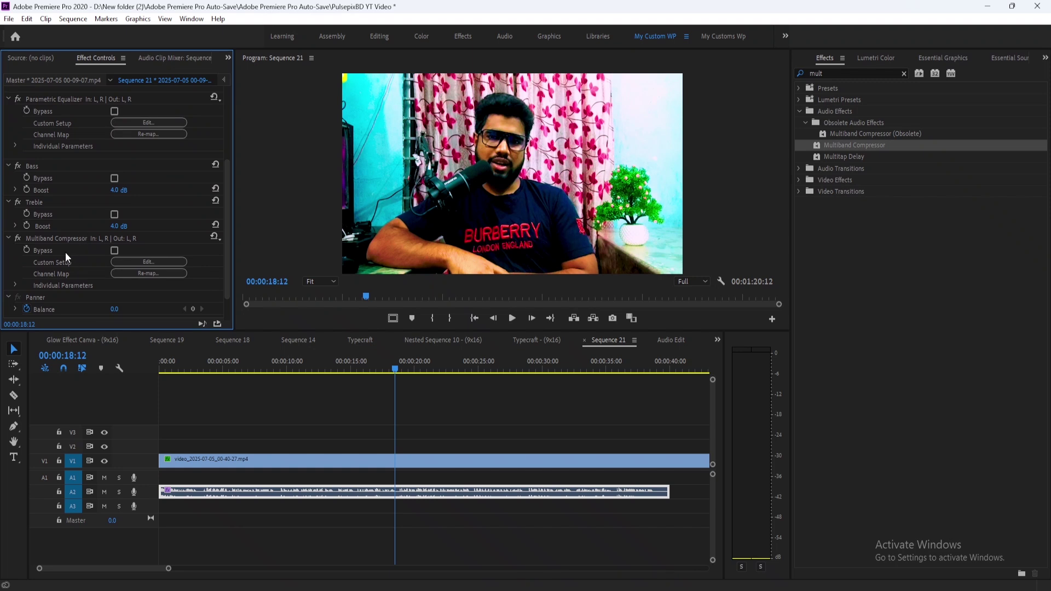
{"action": "scroll", "coordinate": [53, 240], "scroll_direction": "up", "scroll_amount": 1}
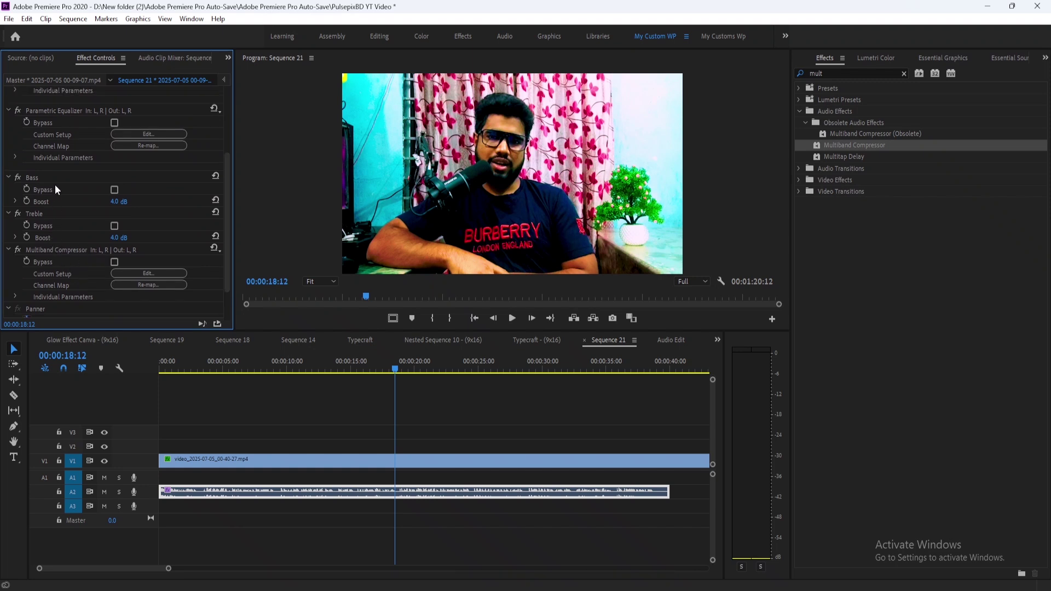
{"action": "scroll", "coordinate": [60, 197], "scroll_direction": "up", "scroll_amount": 2}
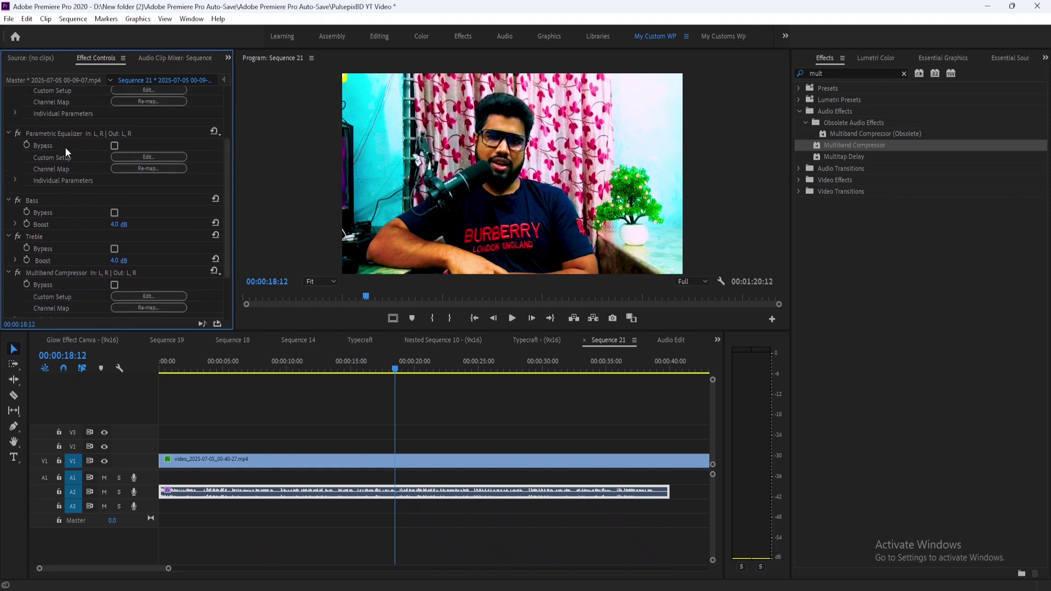
{"action": "scroll", "coordinate": [65, 146], "scroll_direction": "up", "scroll_amount": 3}
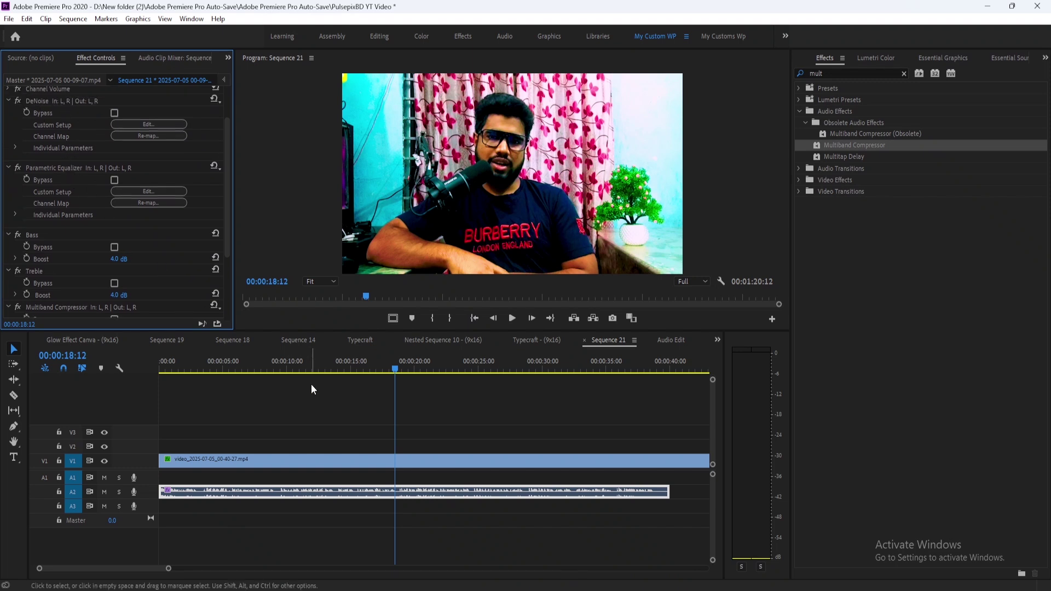
{"action": "left_click", "coordinate": [372, 504]}
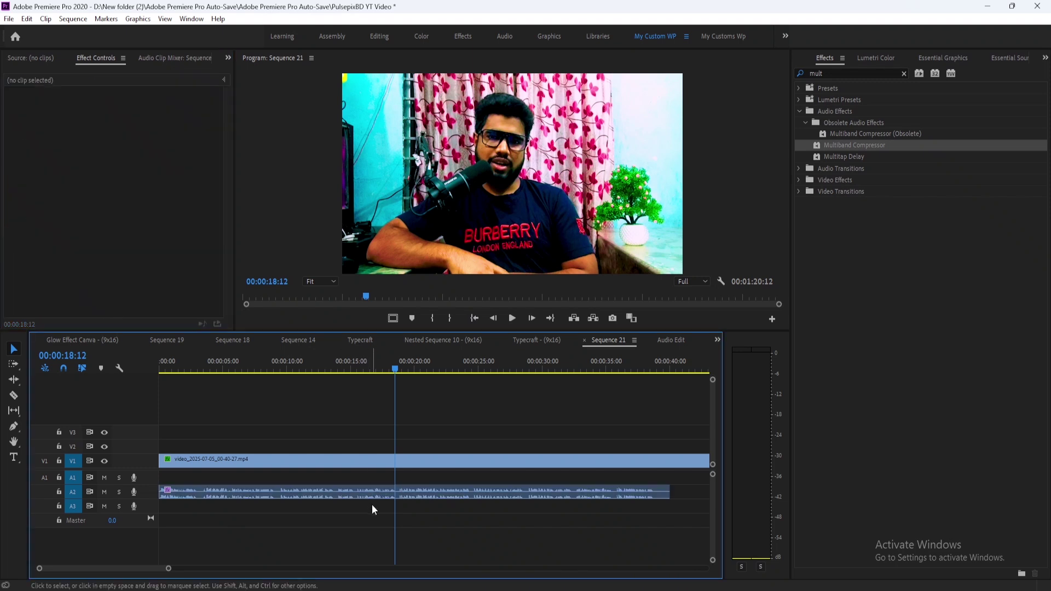
{"action": "left_click", "coordinate": [412, 486]}
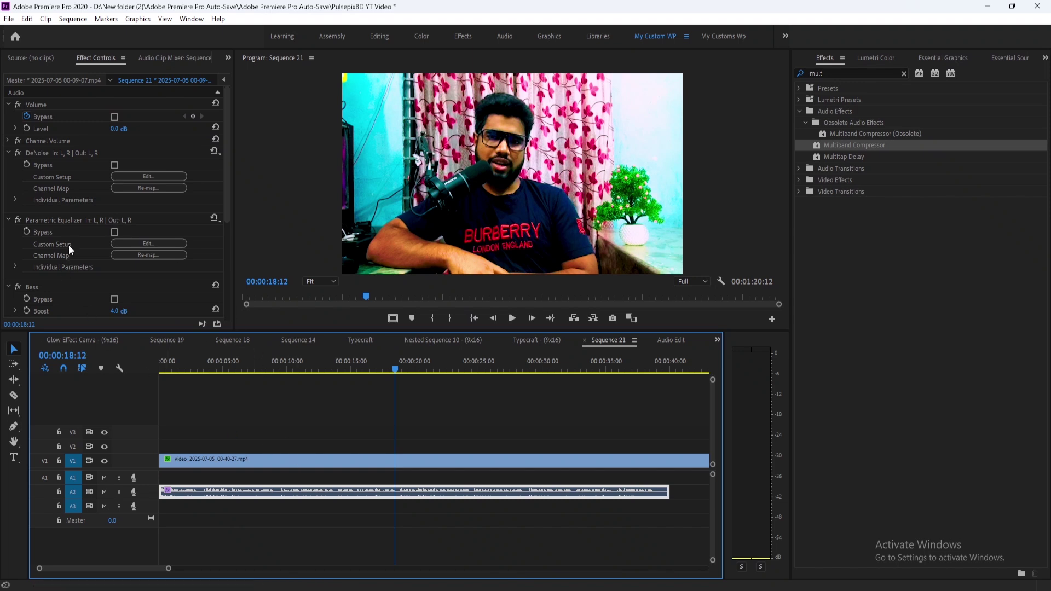
Step: Select the clip's DeNoise, Parametric Equalizer, Bass, Treble and Multiband Compressor effects together
{"action": "left_click", "coordinate": [40, 151]}
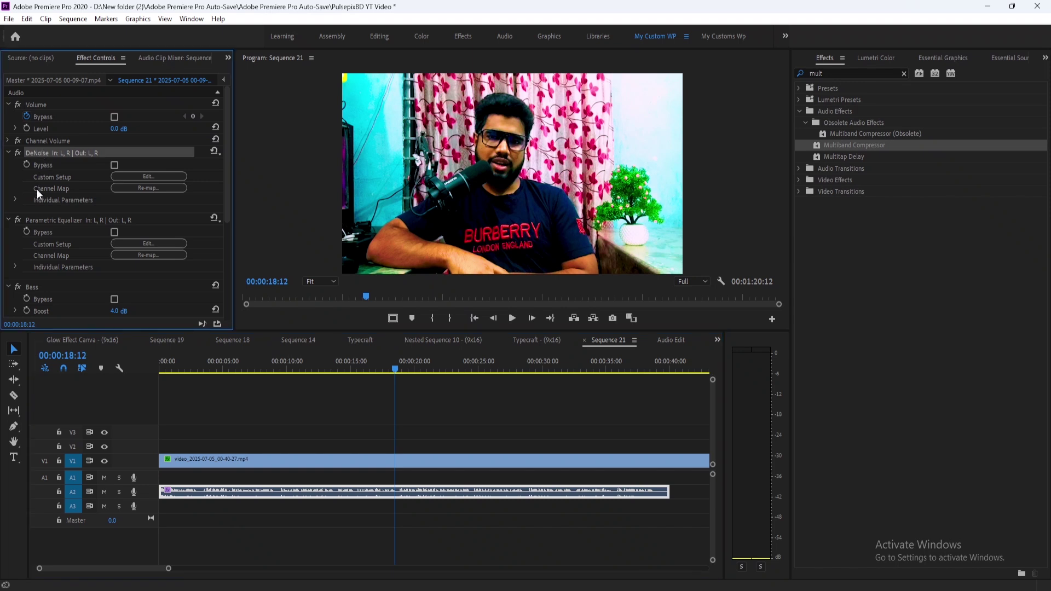
{"action": "scroll", "coordinate": [42, 219], "scroll_direction": "down", "scroll_amount": 1}
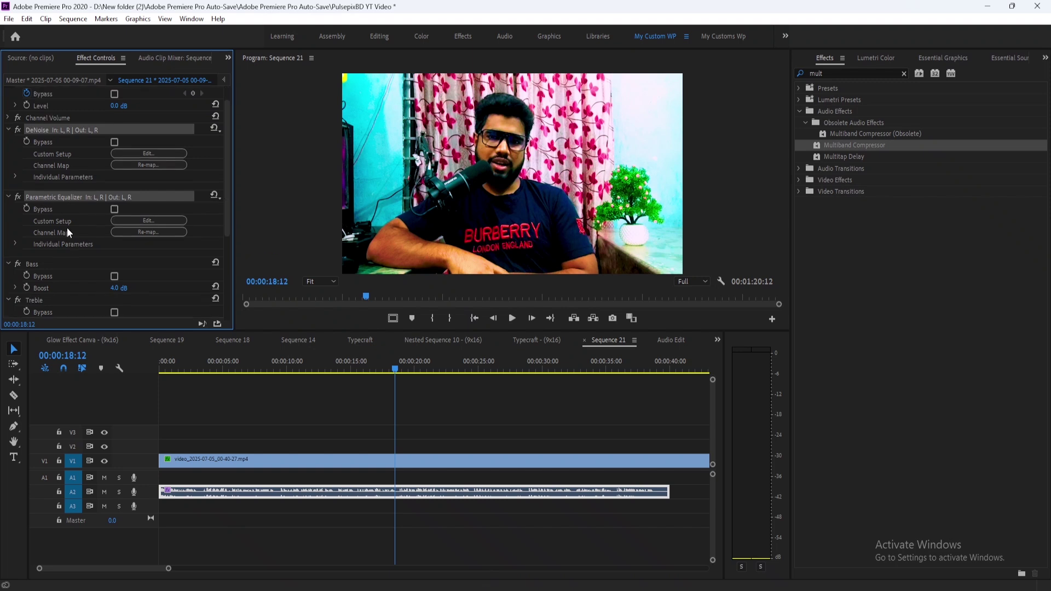
{"action": "scroll", "coordinate": [54, 221], "scroll_direction": "down", "scroll_amount": 1}
{"action": "scroll", "coordinate": [55, 222], "scroll_direction": "down", "scroll_amount": 1}
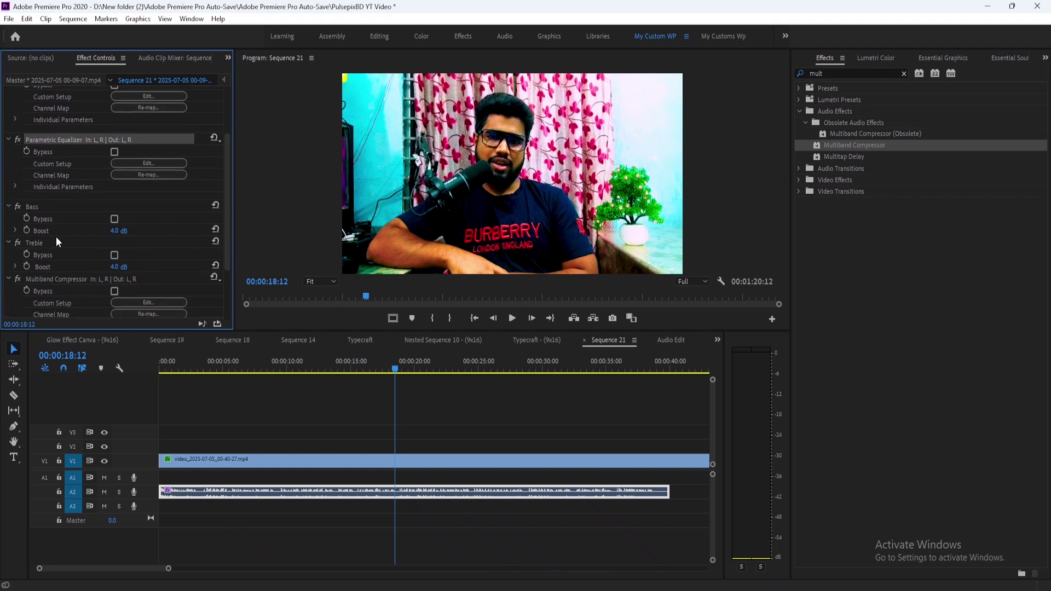
{"action": "left_click", "coordinate": [38, 206]}
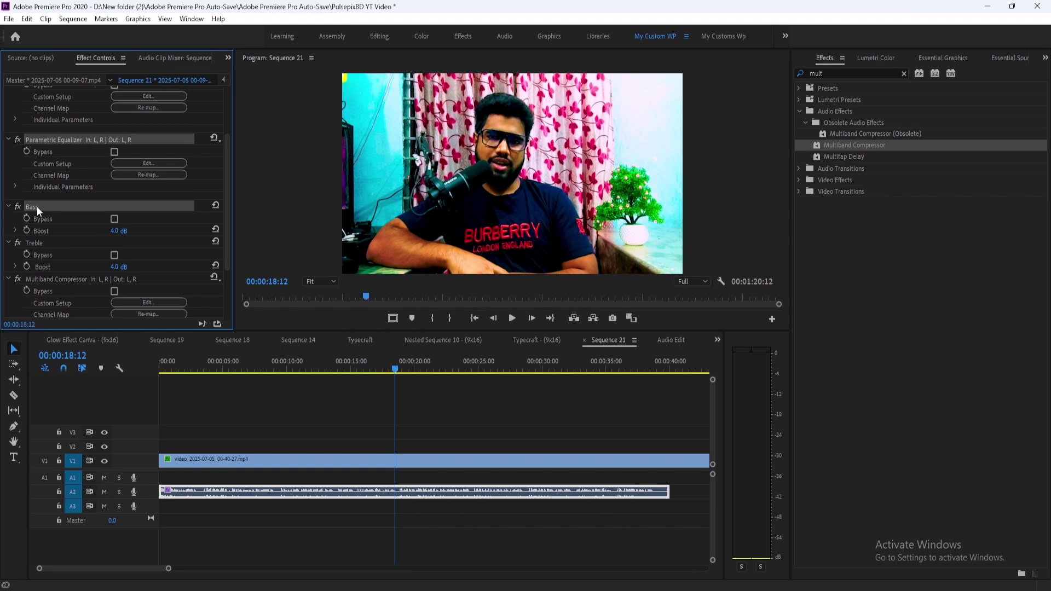
{"action": "left_click", "coordinate": [41, 241], "text": "ctrl"}
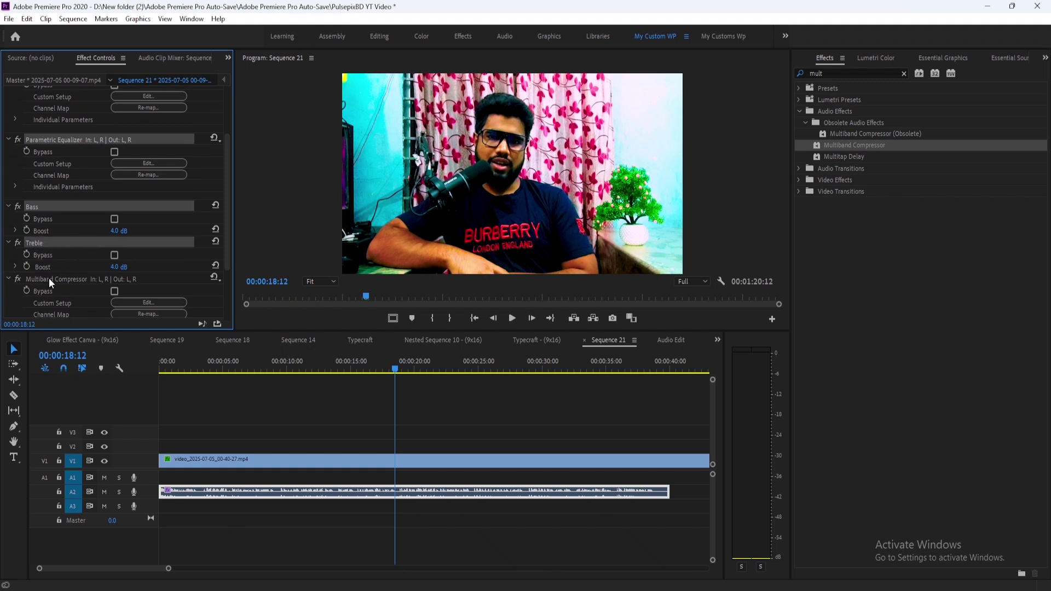
{"action": "scroll", "coordinate": [49, 278], "scroll_direction": "down", "scroll_amount": 1}
{"action": "left_click", "coordinate": [56, 266], "text": "ctrl"}
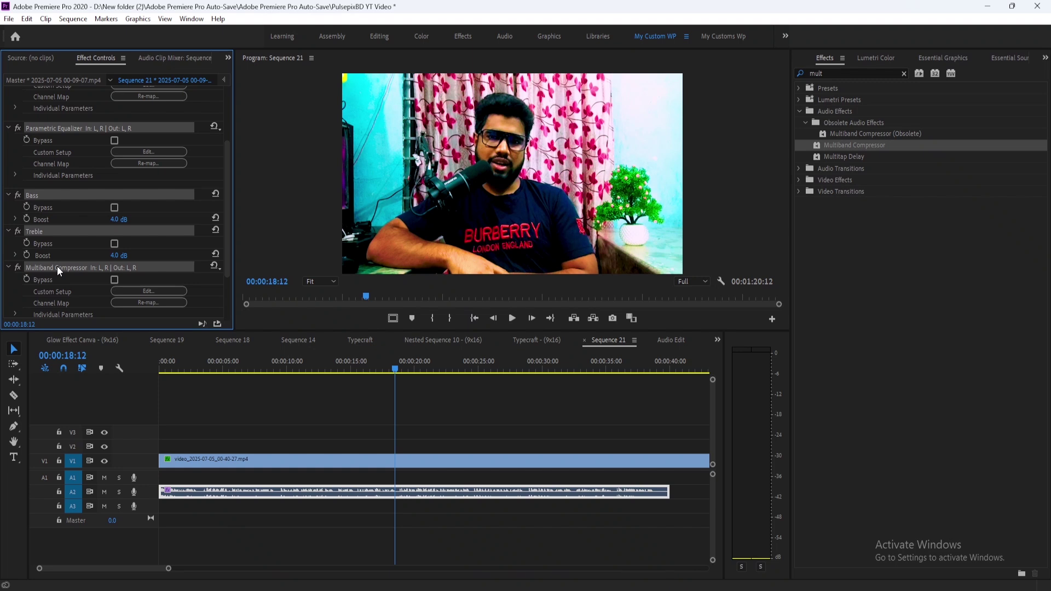
Step: Open the preset-saving dialog for the selected effects, check its name and description fields, and cancel it
{"action": "right_click", "coordinate": [57, 266]}
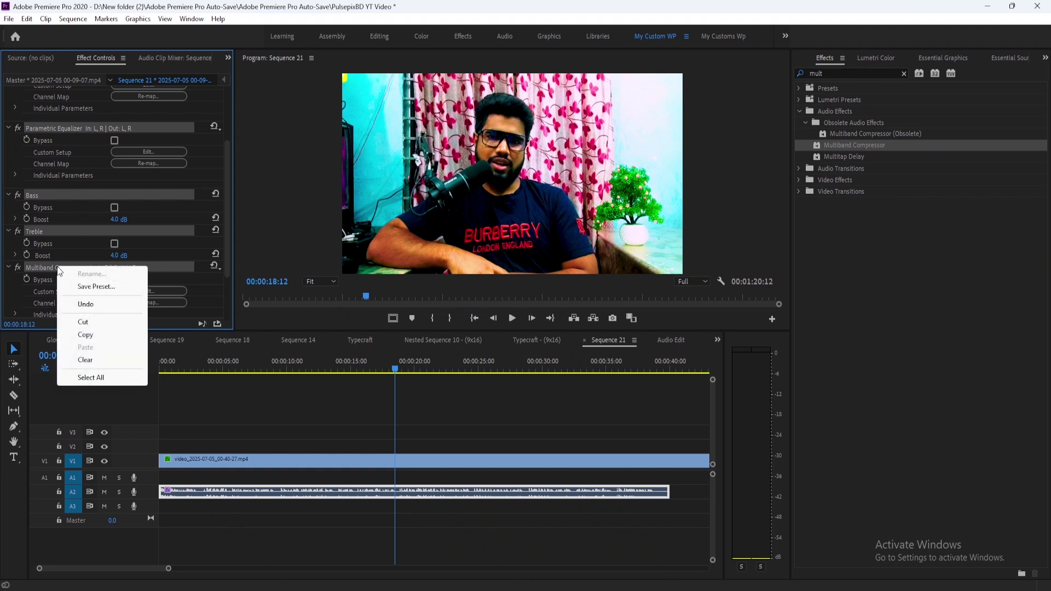
{"action": "left_click", "coordinate": [107, 288]}
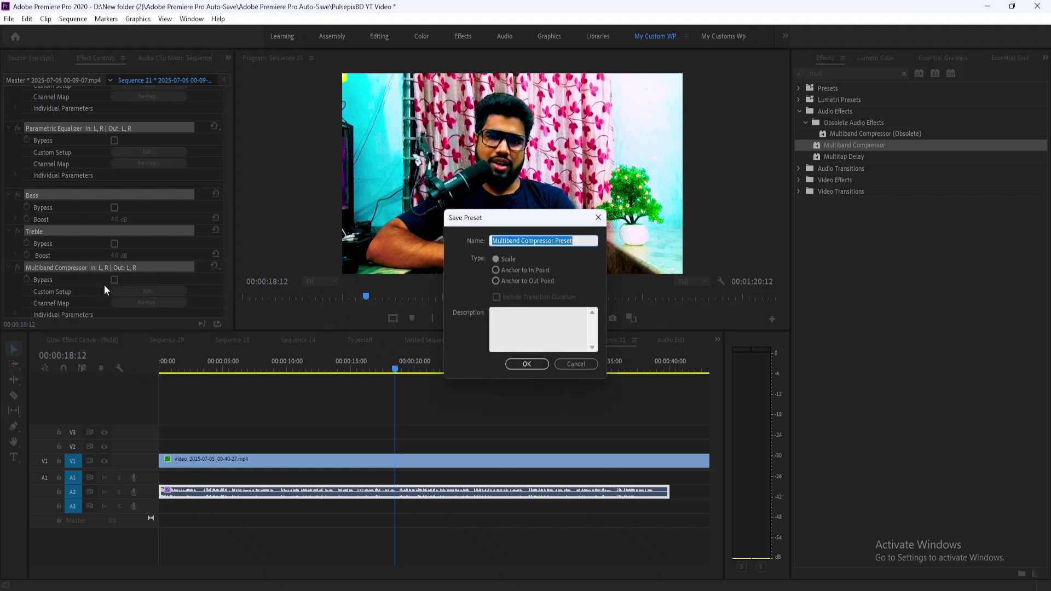
{"action": "left_click_drag", "start_coordinate": [581, 242], "coordinate": [476, 240]}
{"action": "left_click", "coordinate": [534, 329]}
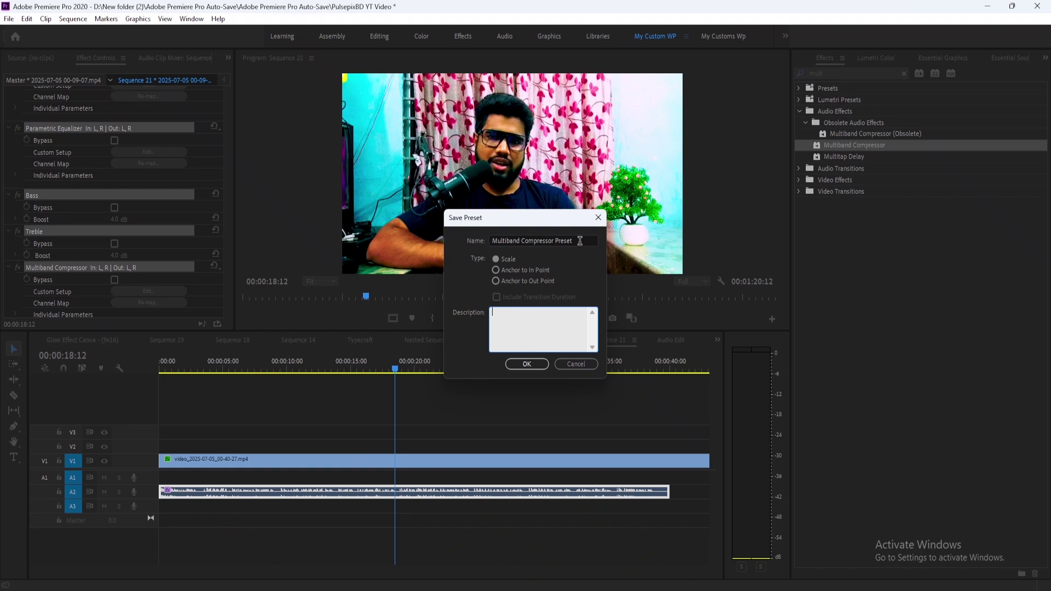
{"action": "left_click", "coordinate": [583, 241]}
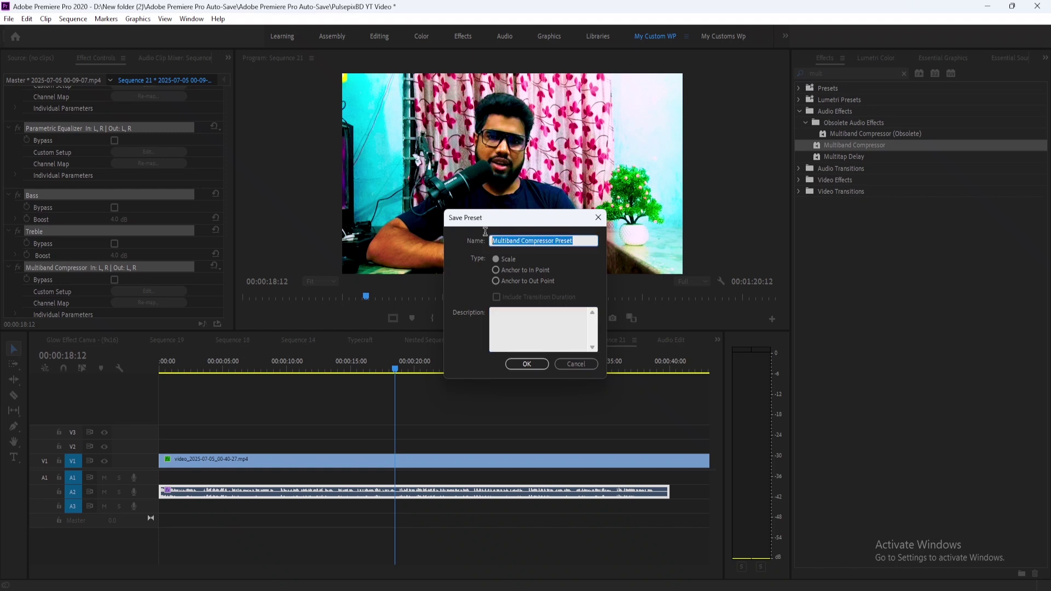
{"action": "left_click", "coordinate": [575, 364]}
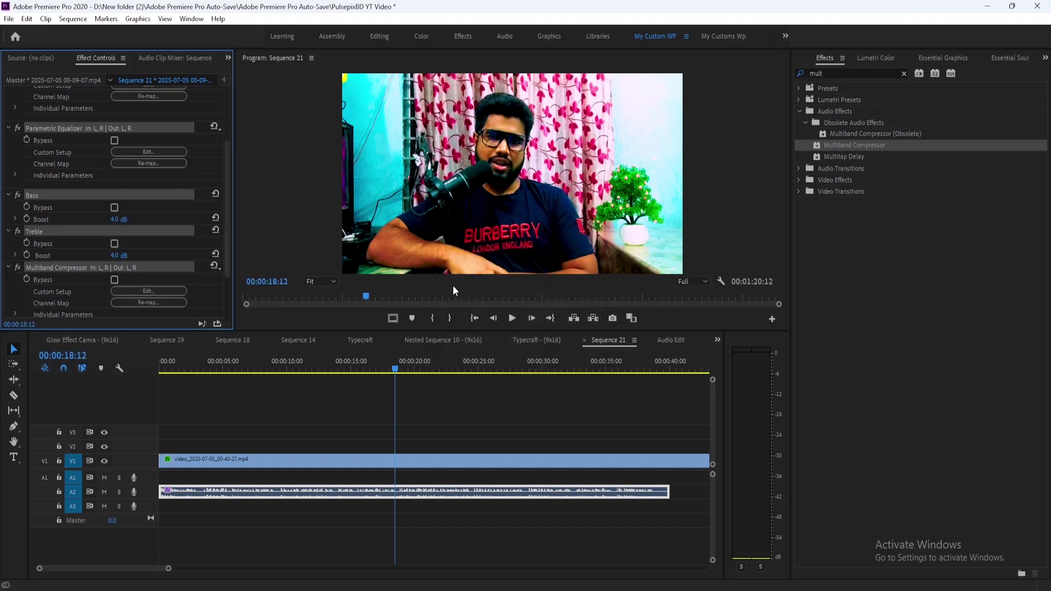
Step: Clear the effects search, expand the Presets folder and select Audio Preset 01
{"action": "left_click", "coordinate": [903, 74]}
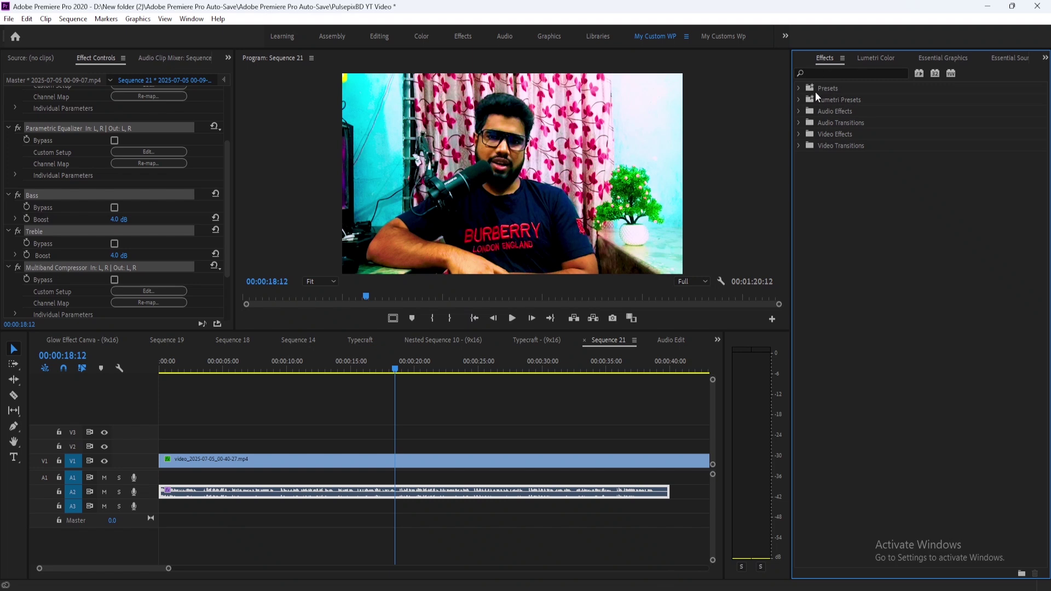
{"action": "left_click", "coordinate": [798, 88]}
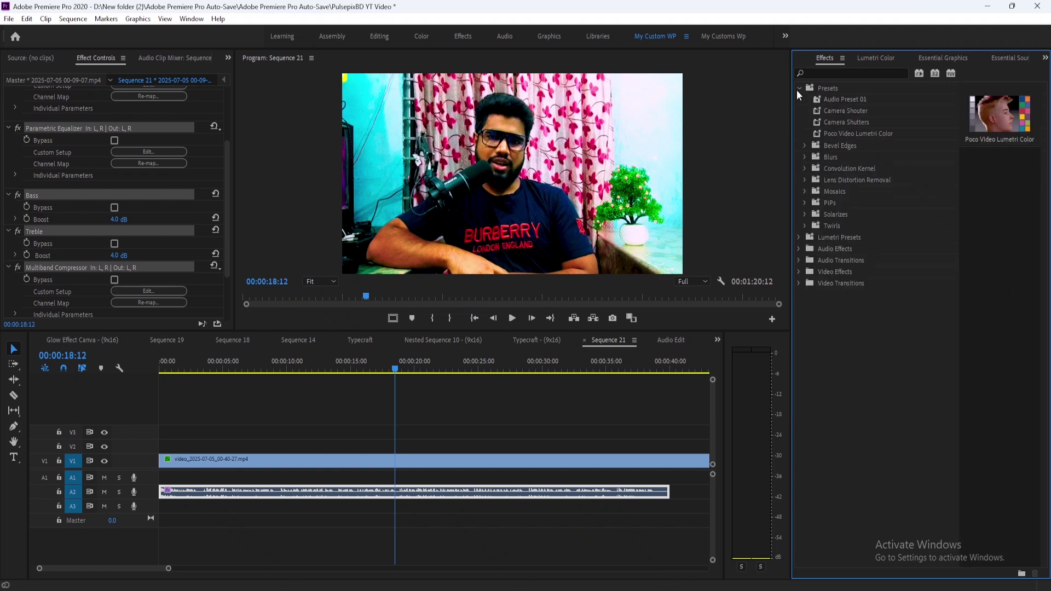
{"action": "left_click", "coordinate": [848, 100]}
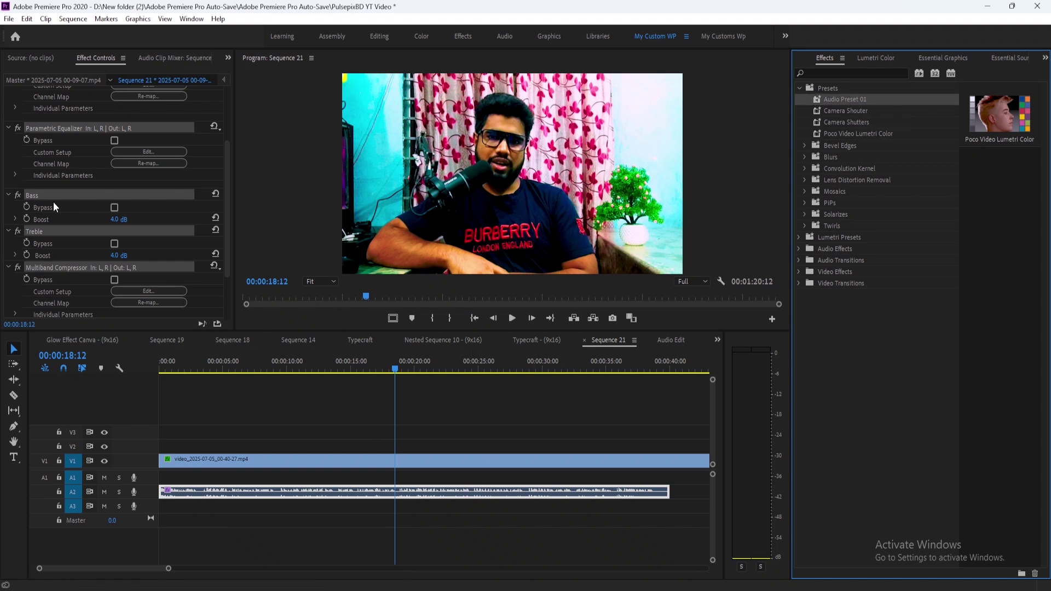
Step: Play the first few seconds of the sequence from its start to hear the audio with all effects applied
{"action": "scroll", "coordinate": [60, 248], "scroll_direction": "down", "scroll_amount": 1}
{"action": "scroll", "coordinate": [60, 247], "scroll_direction": "down", "scroll_amount": 3}
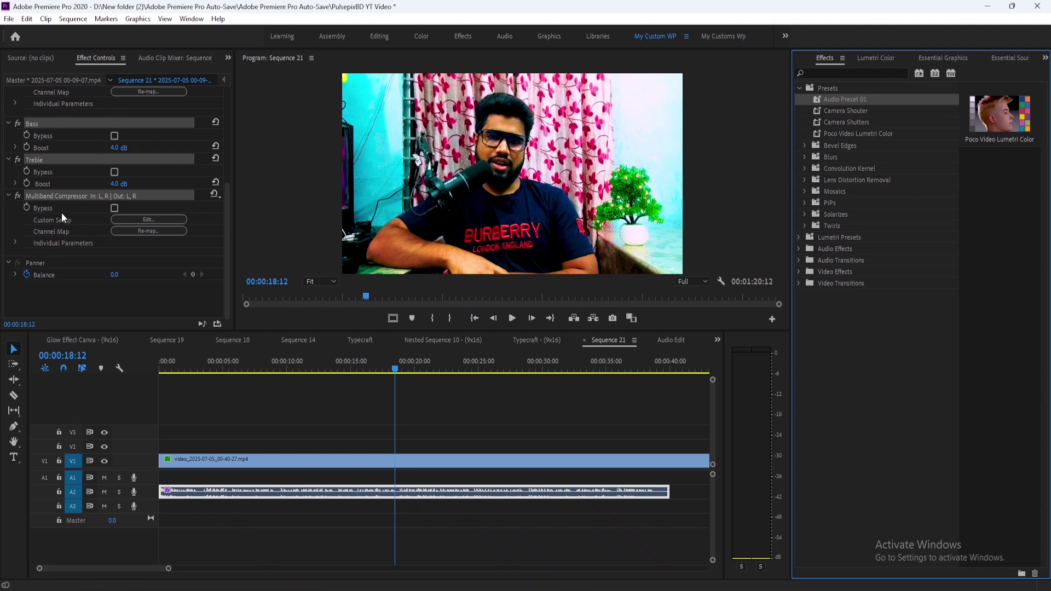
{"action": "left_click", "coordinate": [43, 196]}
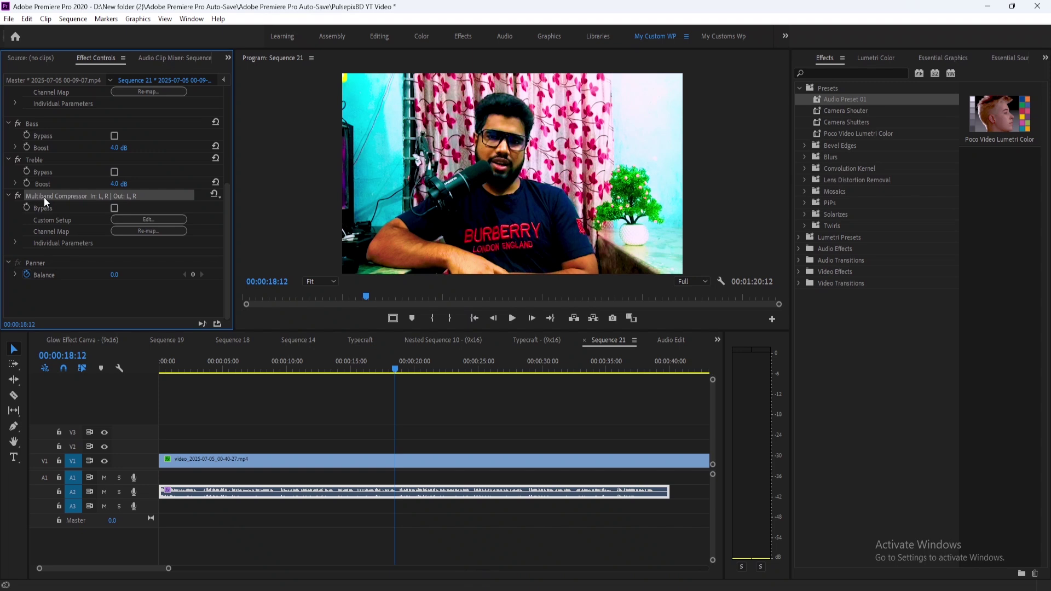
{"action": "left_click", "coordinate": [383, 368]}
{"action": "key", "text": "Home"}
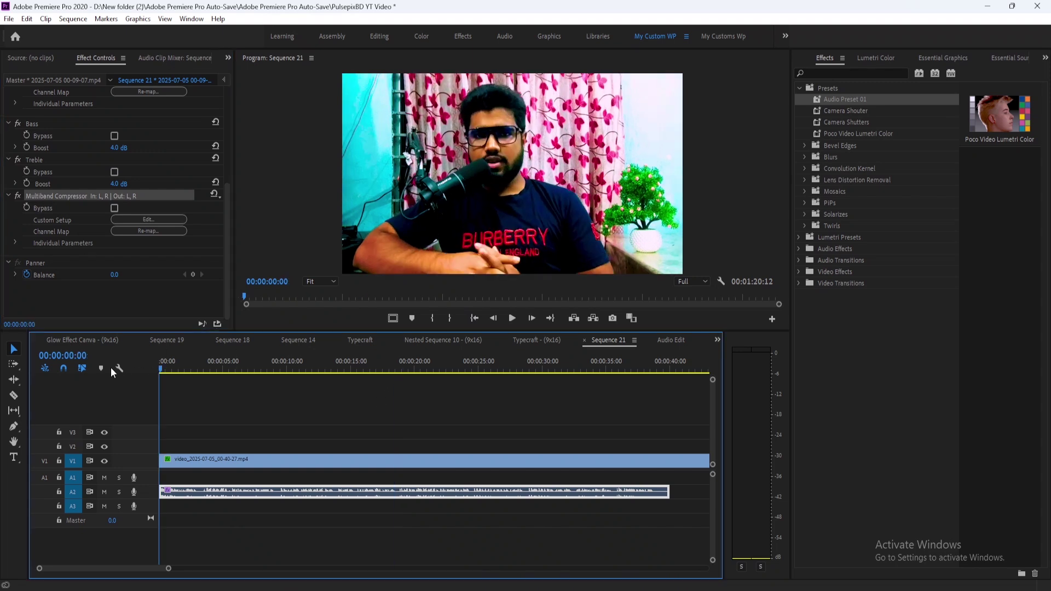
{"action": "key", "text": "space"}
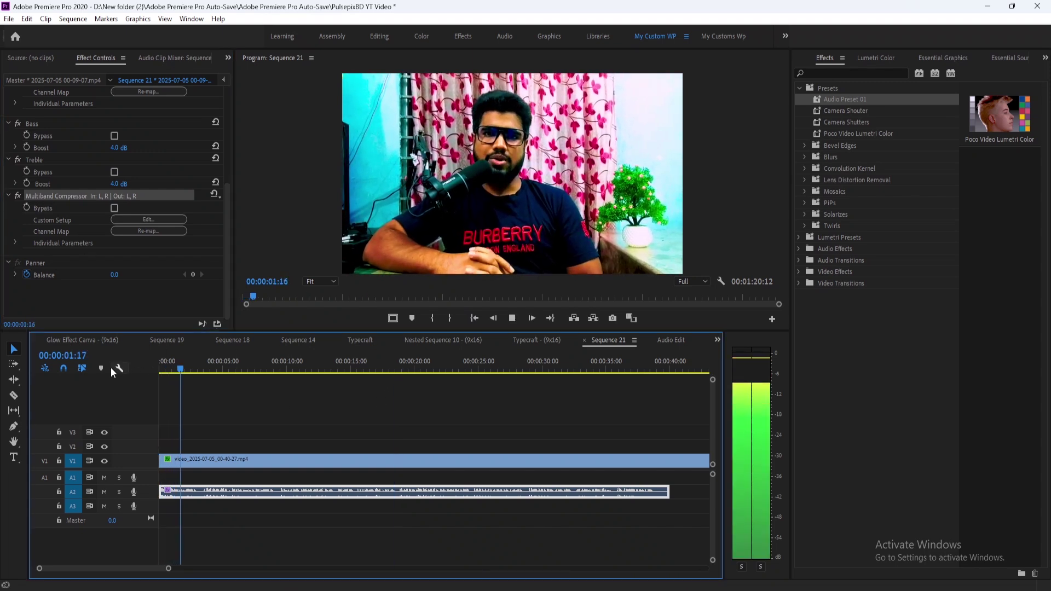
{"action": "key", "text": "space"}
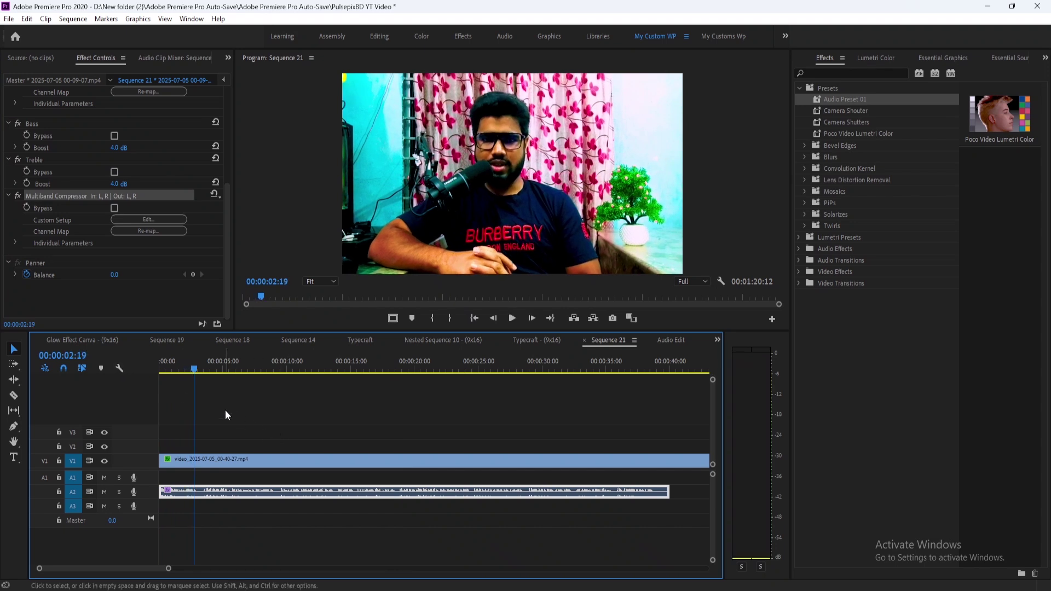
Step: Remove the Multiband Compressor, DeNoise, Parametric Equalizer, Bass and Treble effects from the audio clip on track A2
{"action": "left_click", "coordinate": [39, 192]}
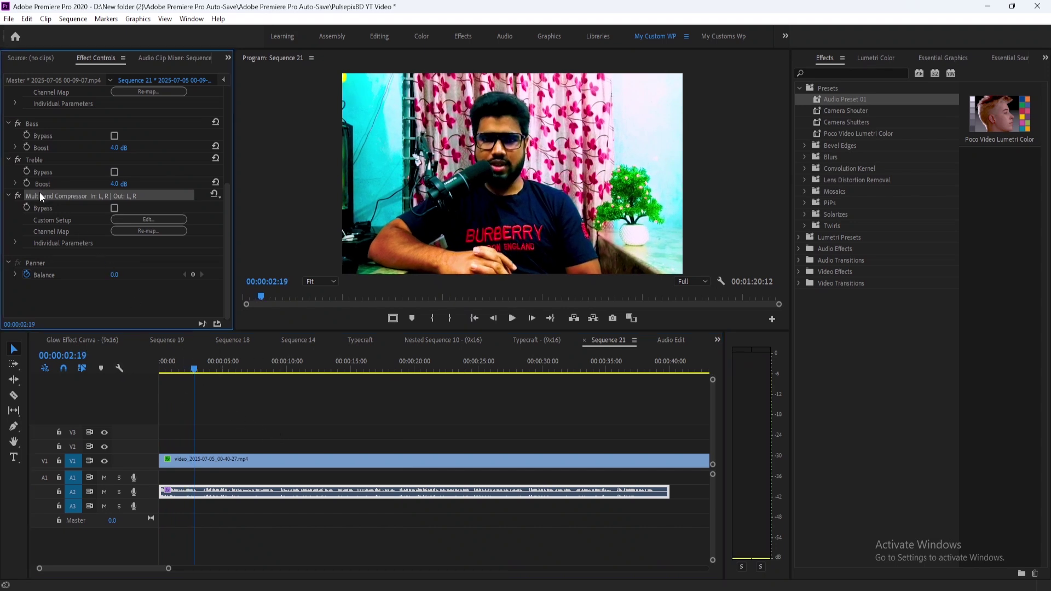
{"action": "key", "text": "Delete"}
{"action": "scroll", "coordinate": [33, 186], "scroll_direction": "up", "scroll_amount": 2}
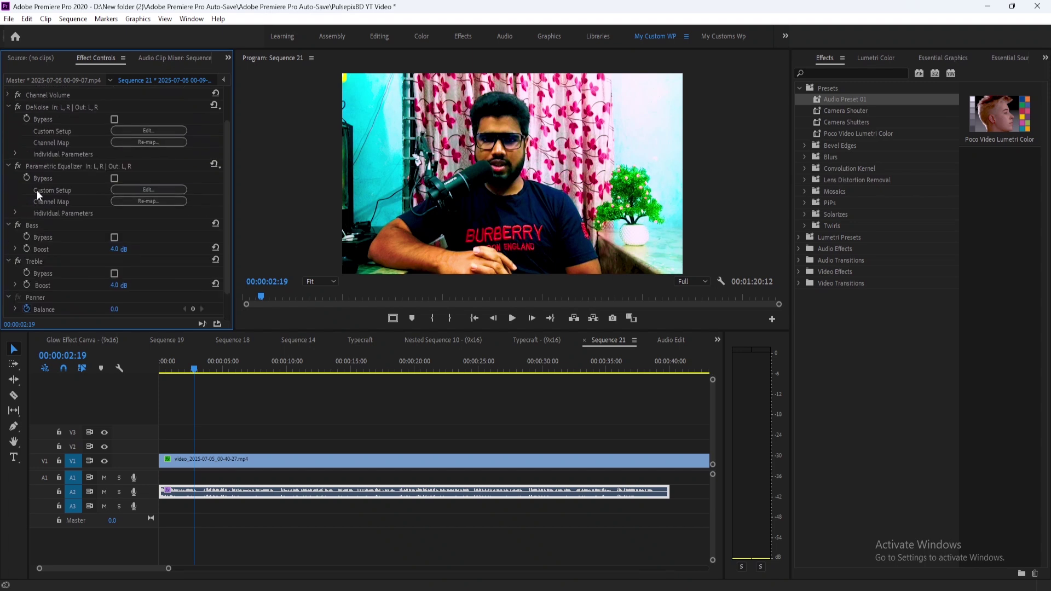
{"action": "scroll", "coordinate": [57, 186], "scroll_direction": "up", "scroll_amount": 1}
{"action": "left_click", "coordinate": [45, 120]}
{"action": "key", "text": "Delete"}
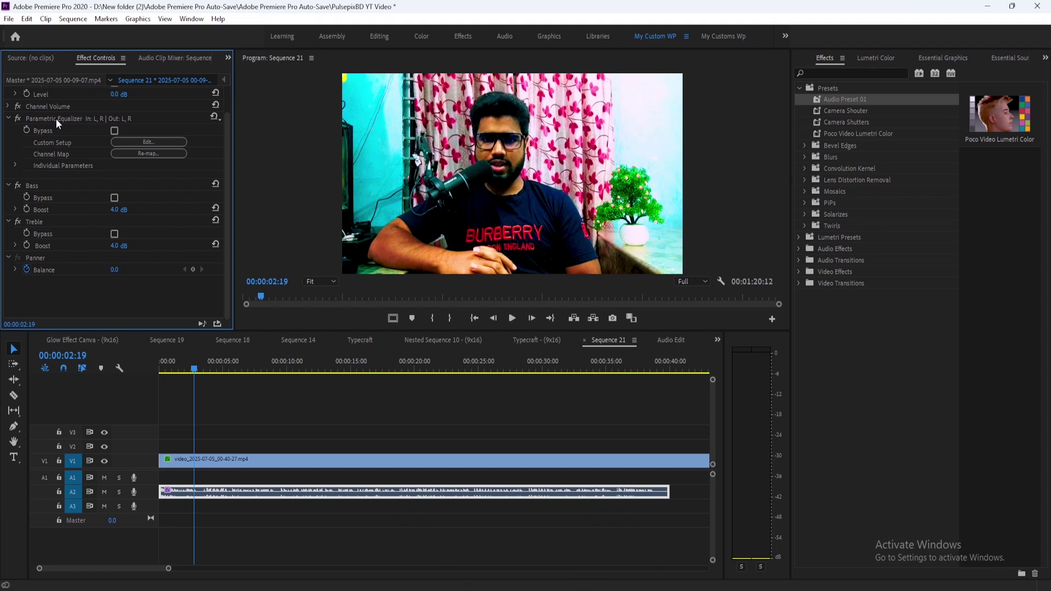
{"action": "left_click", "coordinate": [64, 120]}
{"action": "key", "text": "Delete"}
{"action": "left_click", "coordinate": [32, 149]}
{"action": "key", "text": "Delete"}
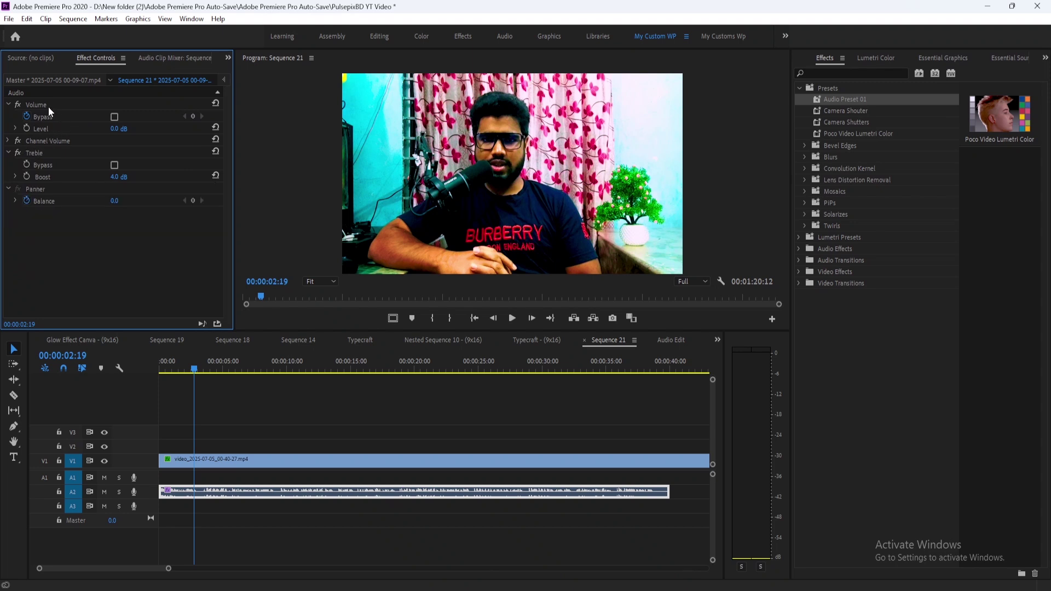
{"action": "left_click", "coordinate": [34, 152]}
{"action": "key", "text": "Delete"}
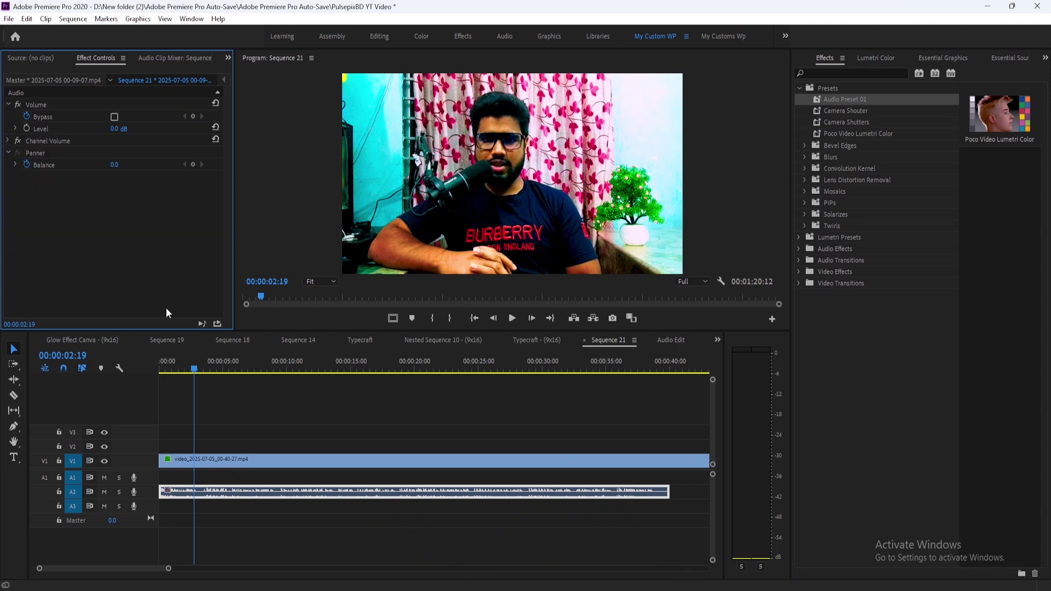
Step: Play about a second of the sequence from the current position to hear the A2 audio clip without the effects
{"action": "left_click", "coordinate": [319, 528]}
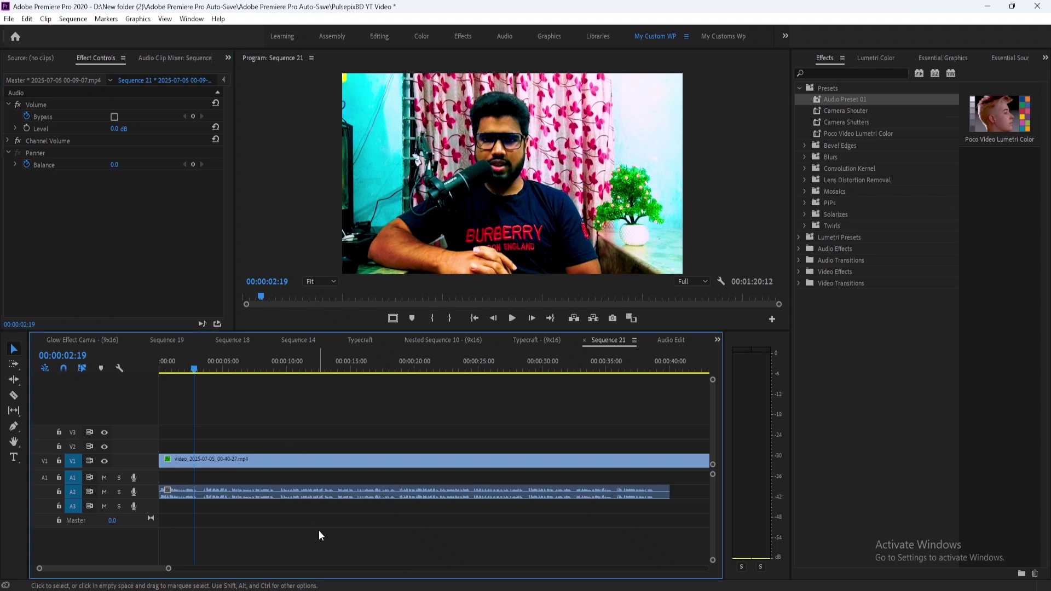
{"action": "left_click", "coordinate": [310, 496]}
{"action": "key", "text": "space"}
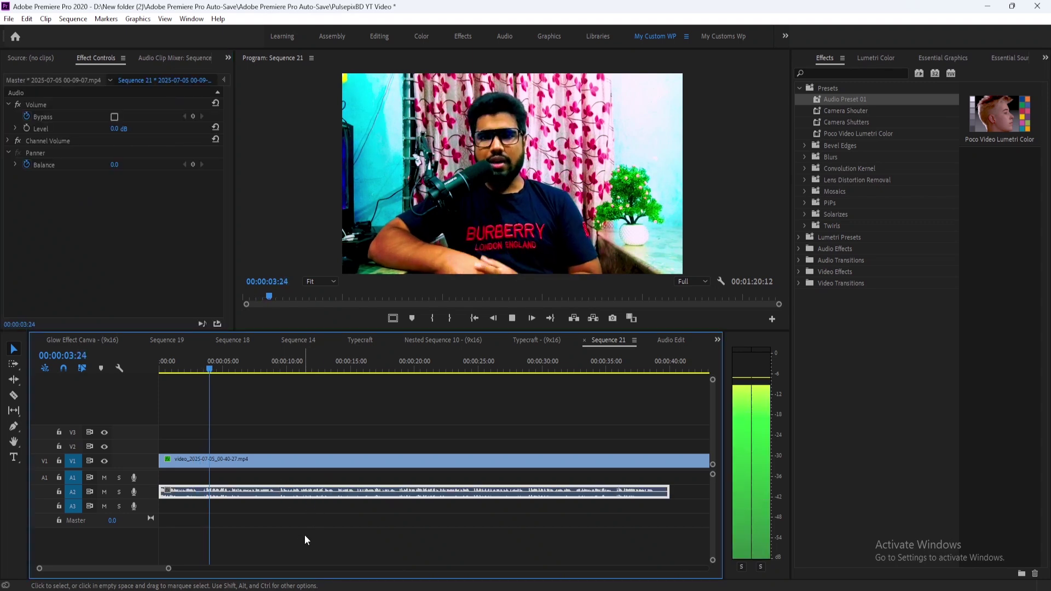
{"action": "key", "text": "space"}
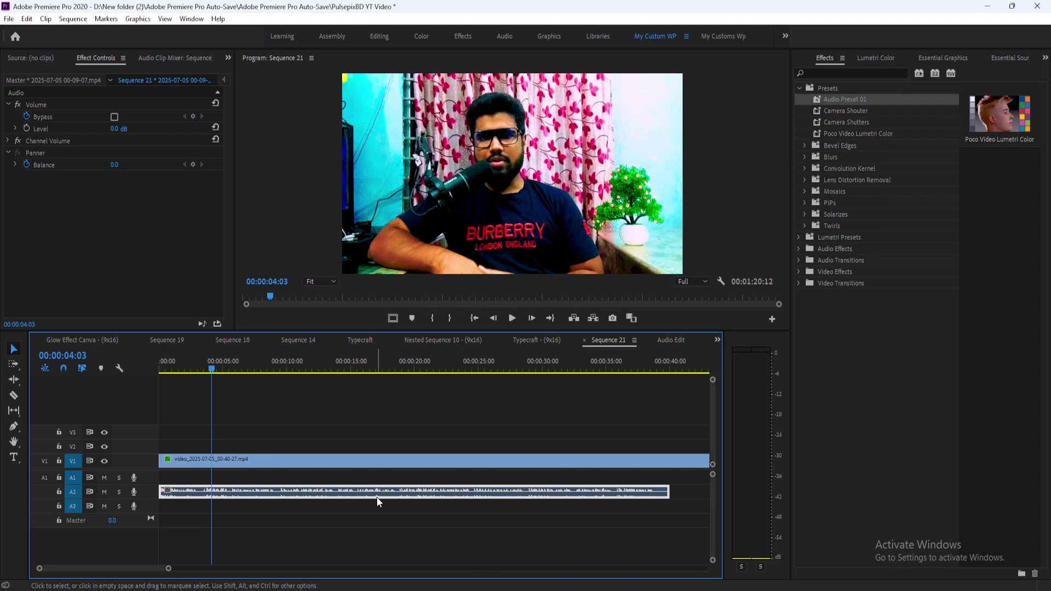
Step: Apply Audio Preset 01 from the Presets folder to the audio clip on track A2
{"action": "left_click", "coordinate": [864, 53]}
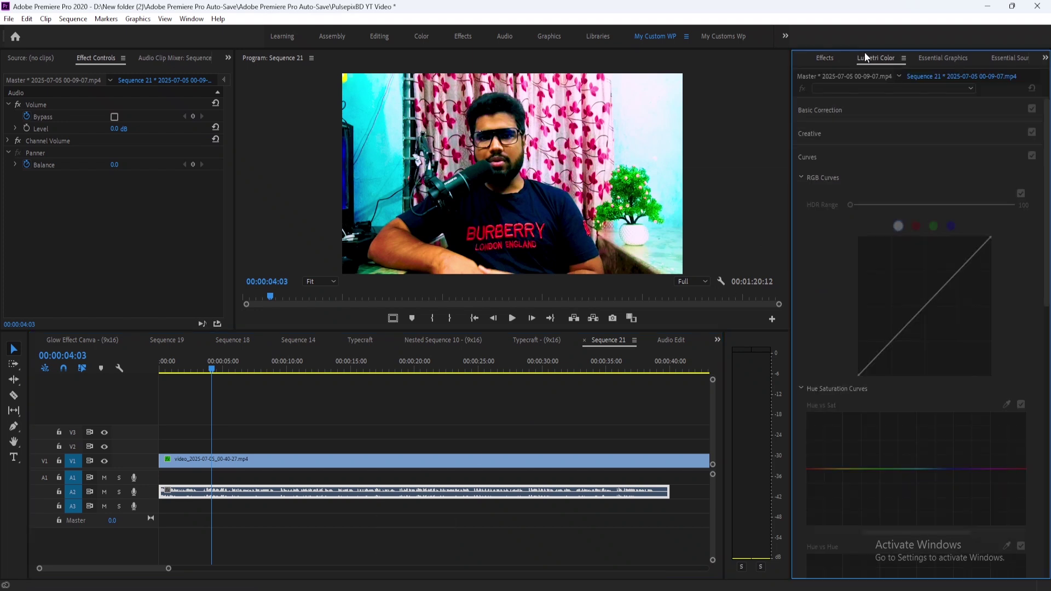
{"action": "left_click", "coordinate": [836, 55]}
{"action": "left_click", "coordinate": [800, 86]}
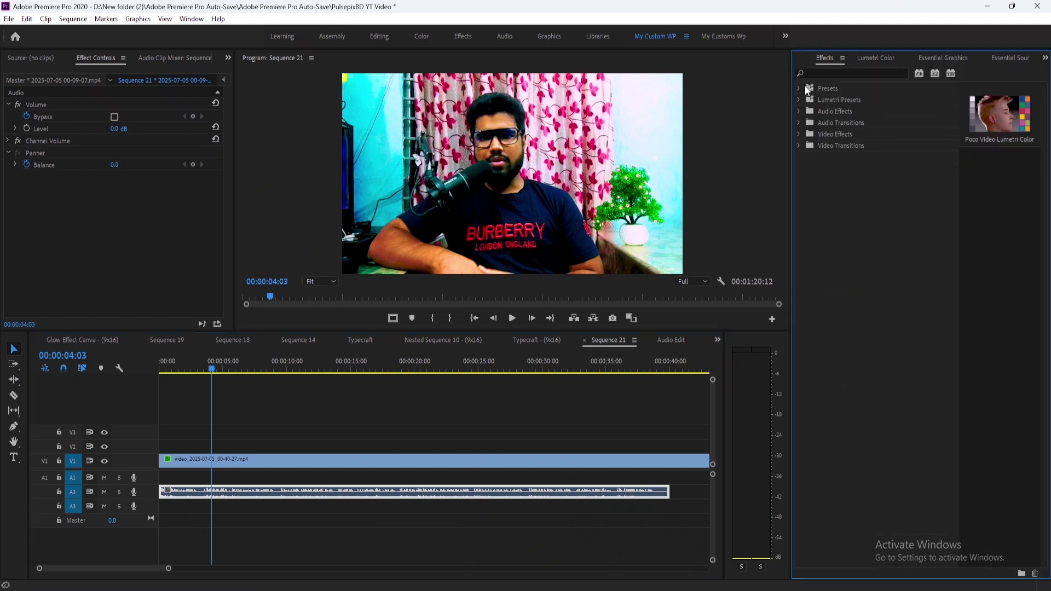
{"action": "left_click", "coordinate": [801, 86]}
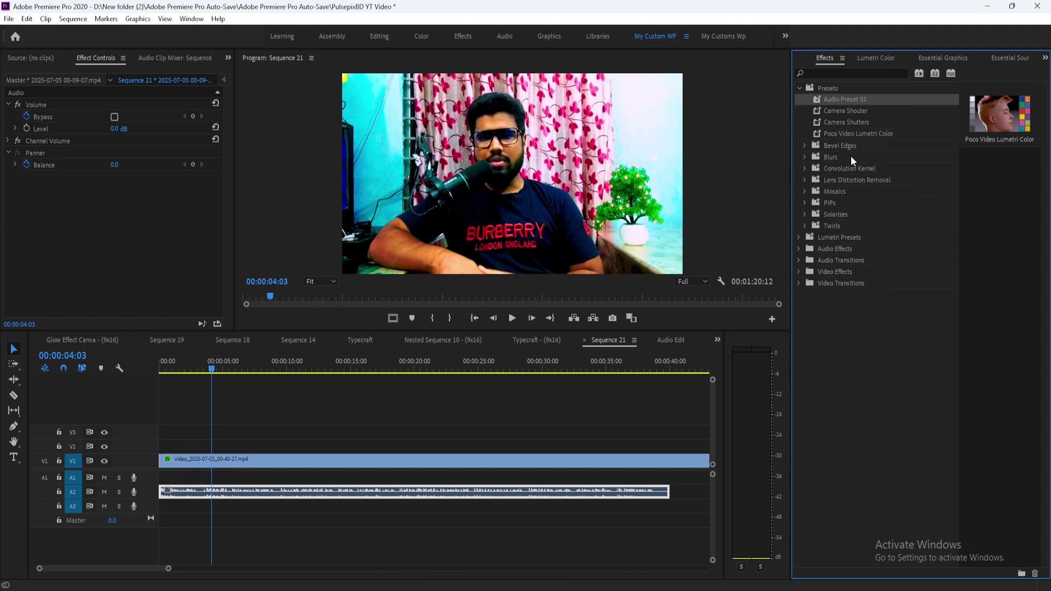
{"action": "left_click", "coordinate": [829, 99]}
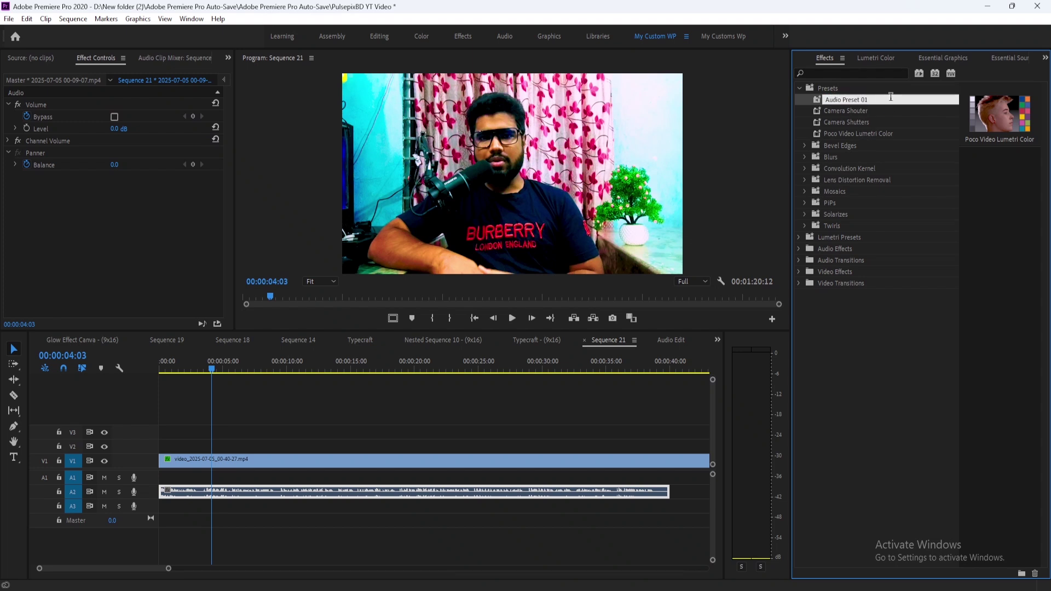
{"action": "left_click", "coordinate": [817, 100]}
{"action": "left_click_drag", "start_coordinate": [799, 117], "coordinate": [400, 498]}
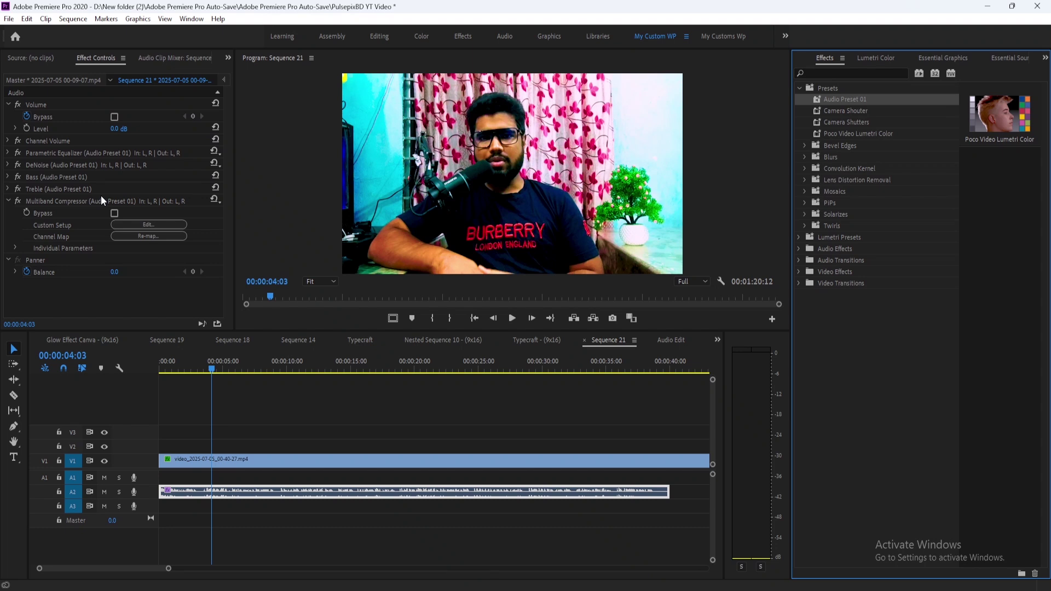
Step: Go through the Parametric Equalizer, DeNoise, Bass, Treble and Multiband Compressor effects that the preset added to the clip
{"action": "left_click", "coordinate": [47, 155]}
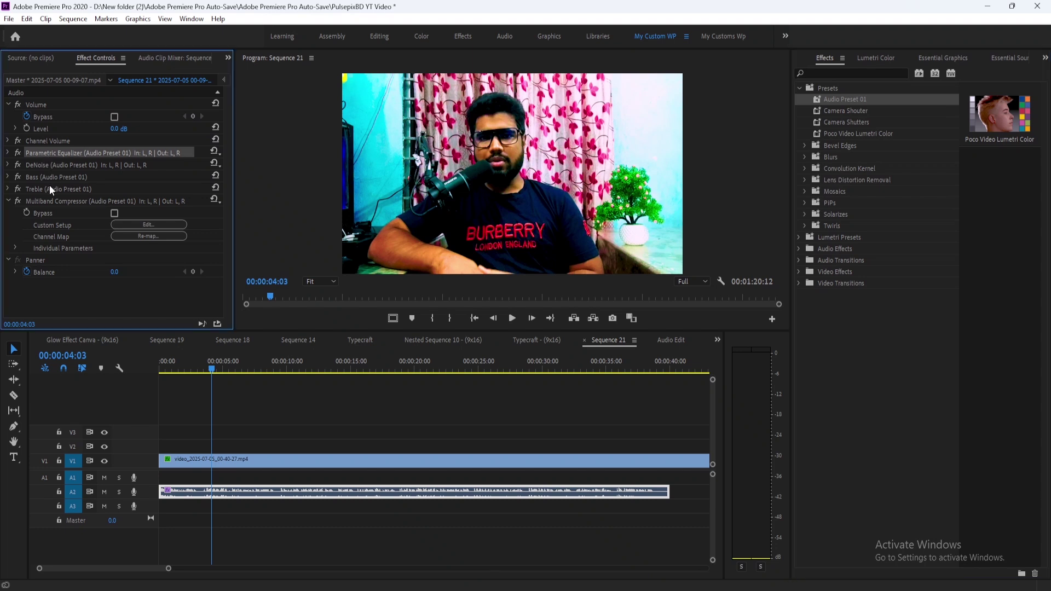
{"action": "left_click", "coordinate": [55, 165]}
{"action": "left_click", "coordinate": [54, 176]}
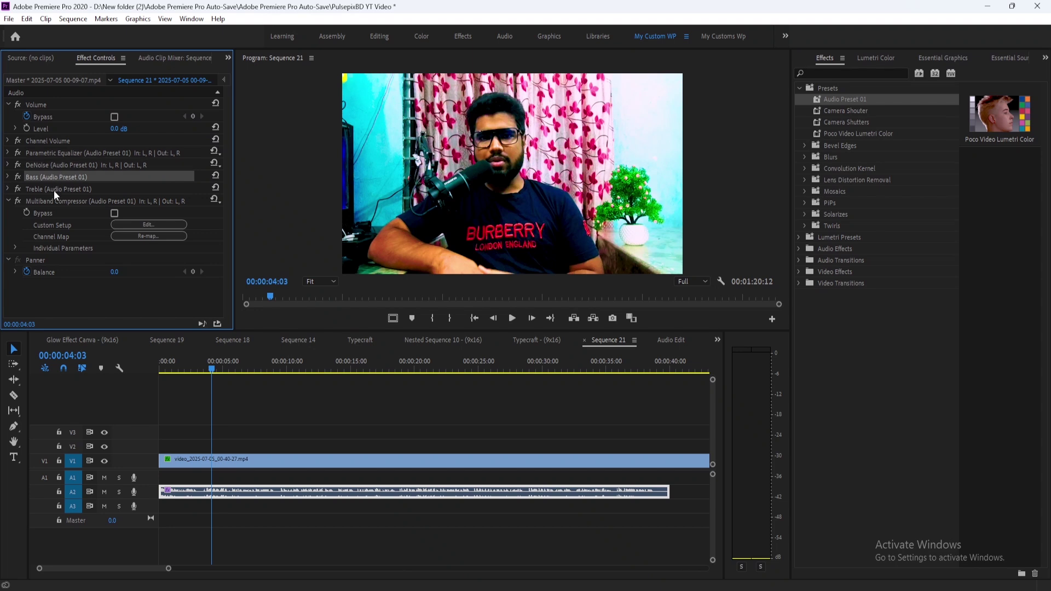
{"action": "left_click", "coordinate": [54, 189]}
{"action": "left_click", "coordinate": [60, 204]}
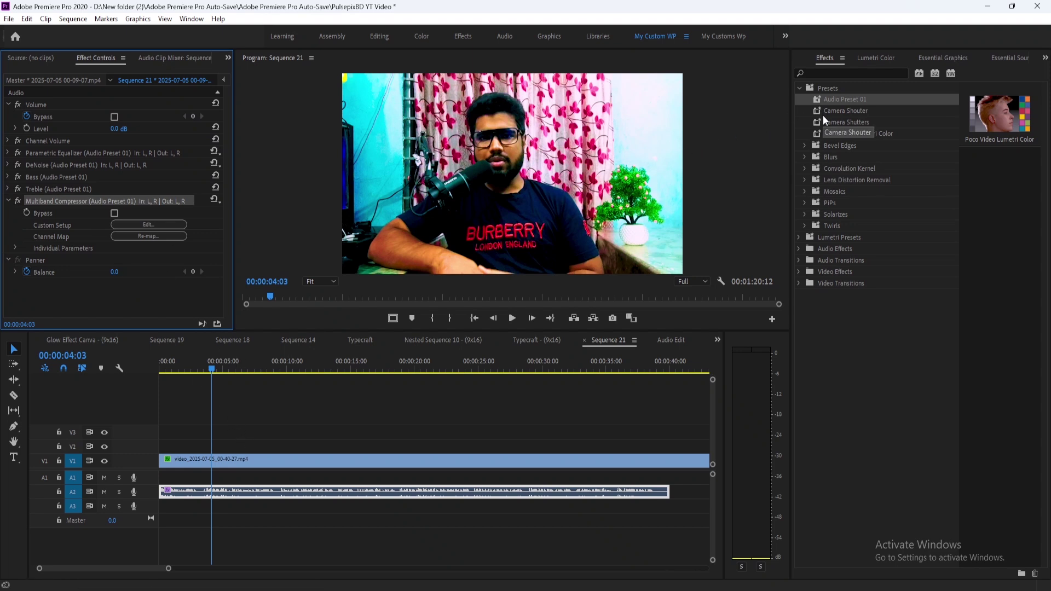
Step: Check the custom setup of the Parametric Equalizer and DeNoise effects, closing each editor
{"action": "left_click", "coordinate": [7, 154]}
{"action": "left_click", "coordinate": [129, 174]}
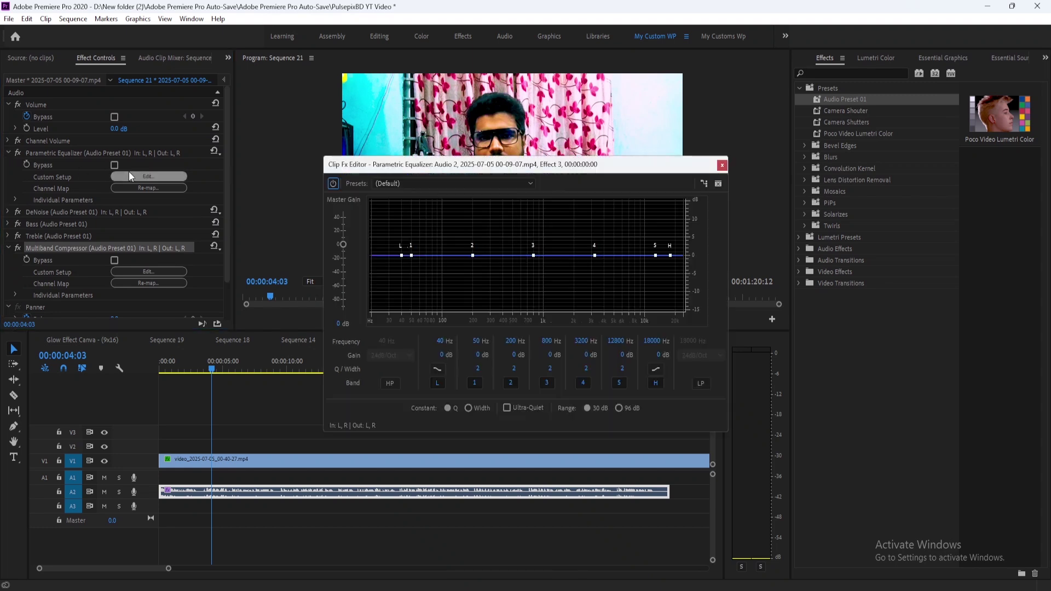
{"action": "left_click", "coordinate": [721, 165]}
{"action": "left_click", "coordinate": [9, 210]}
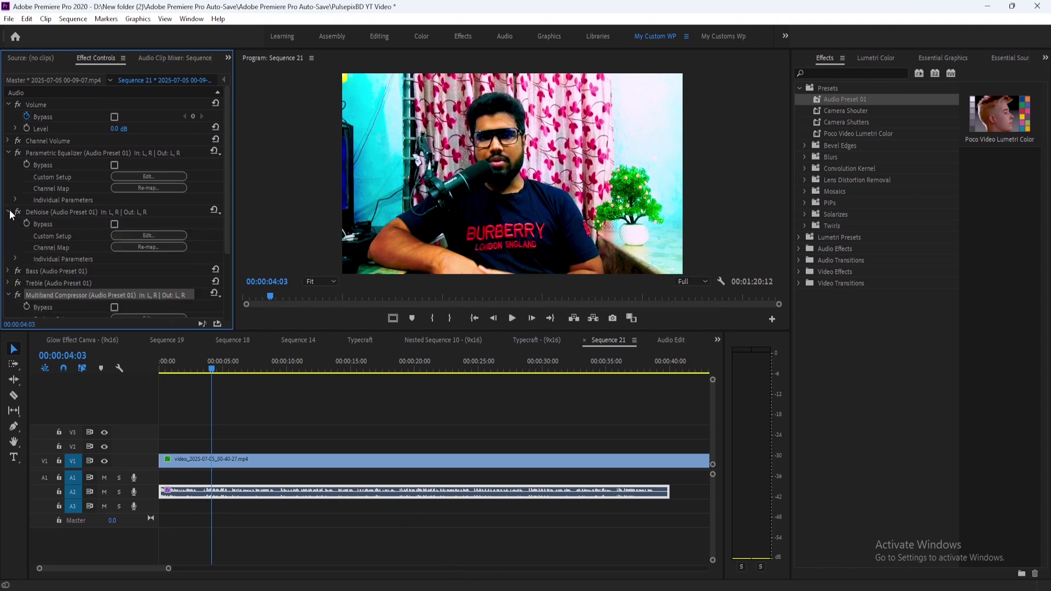
{"action": "left_click", "coordinate": [163, 232]}
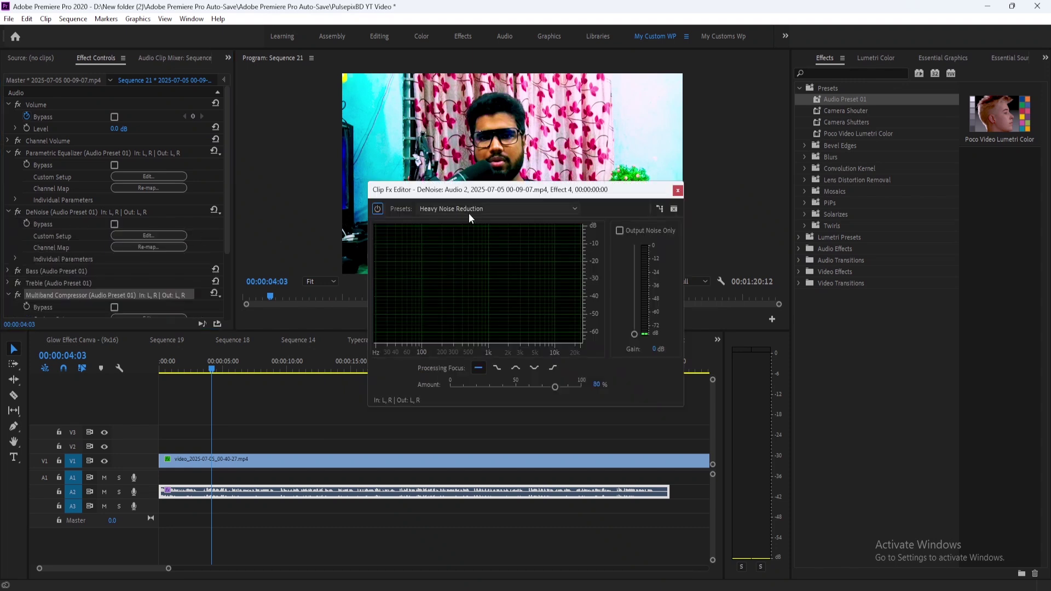
{"action": "left_click", "coordinate": [678, 190]}
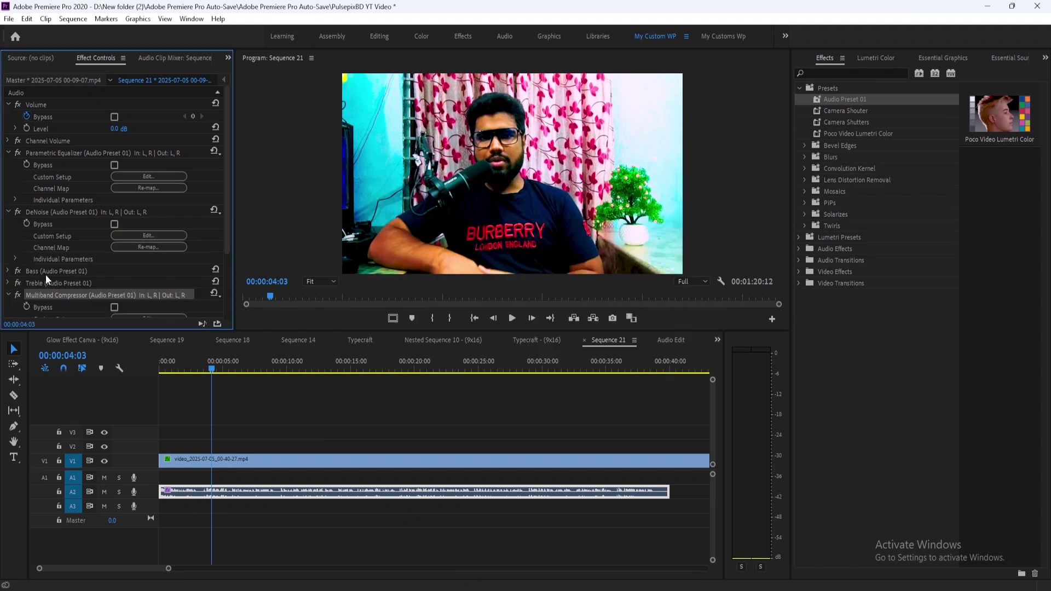
Step: Open the Multiband Compressor's custom setup, switch its preset to (Default) and set it back to Broadcast
{"action": "left_click", "coordinate": [7, 294]}
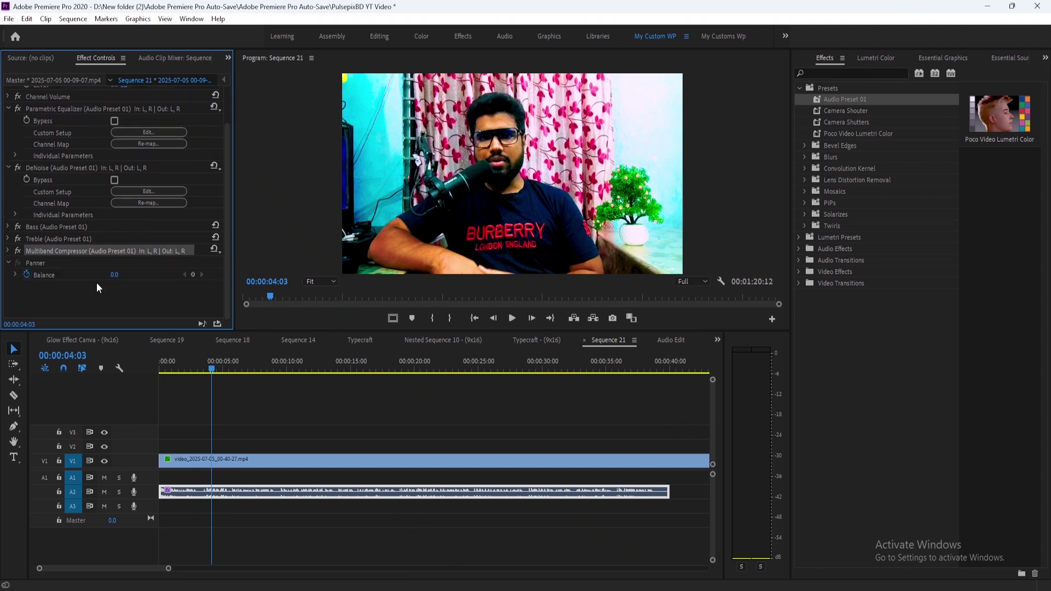
{"action": "left_click", "coordinate": [9, 251]}
{"action": "left_click", "coordinate": [131, 274]}
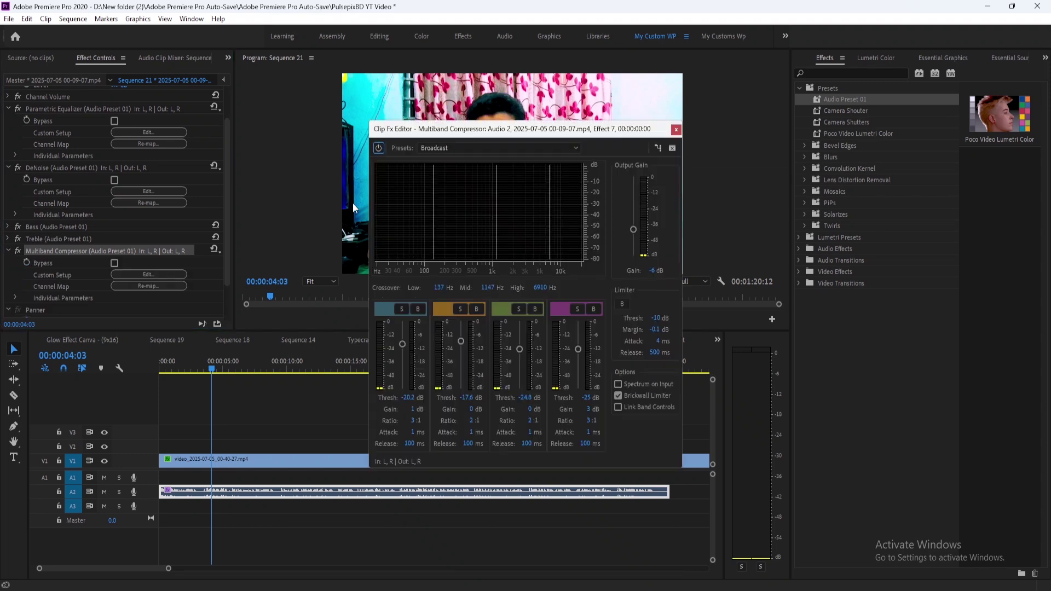
{"action": "left_click", "coordinate": [451, 146]}
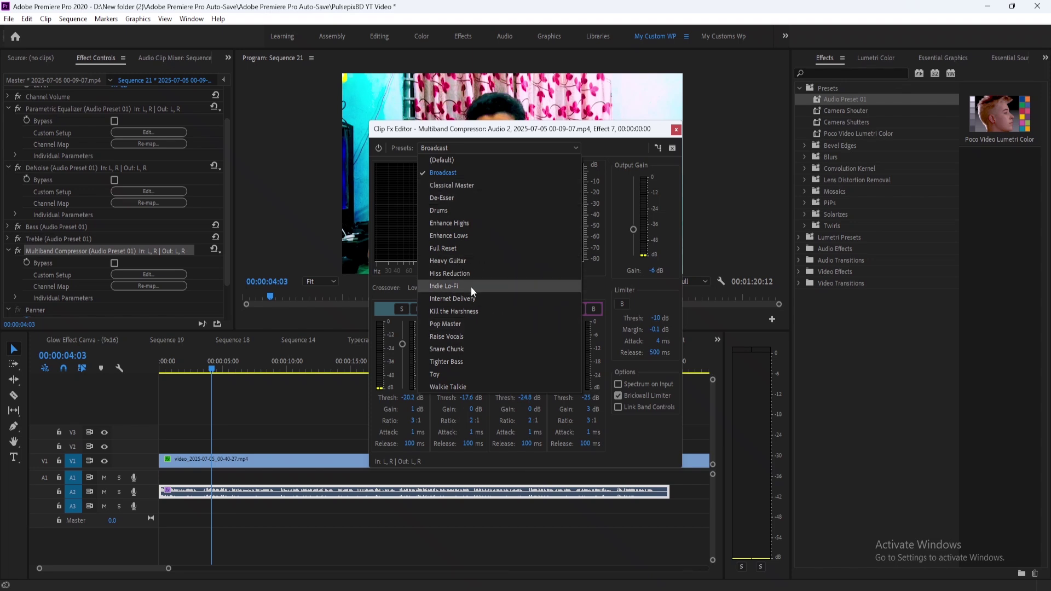
{"action": "left_click", "coordinate": [444, 162]}
{"action": "left_click", "coordinate": [561, 147]}
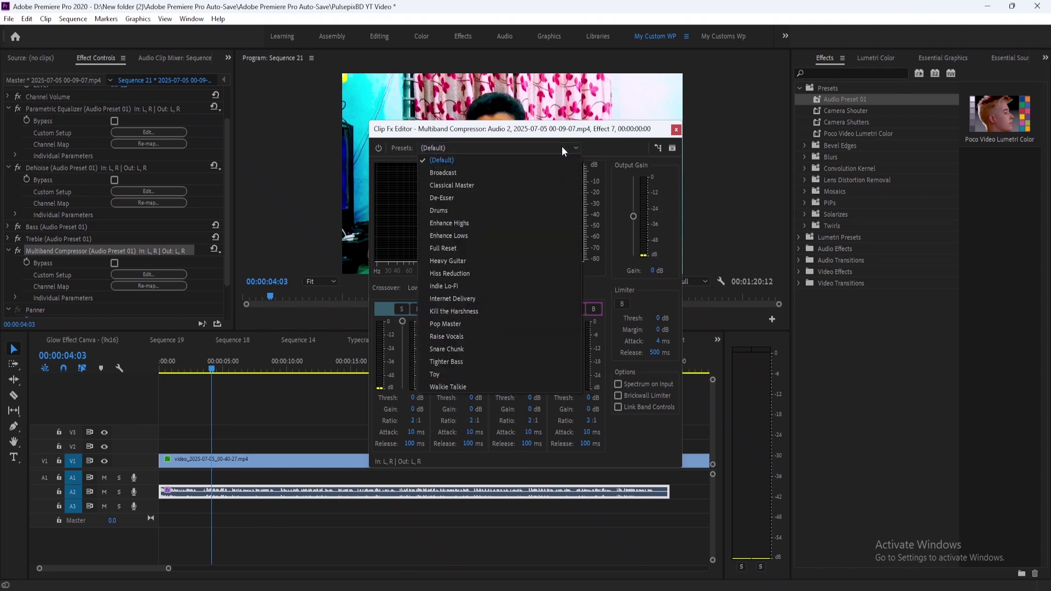
{"action": "left_click", "coordinate": [464, 173]}
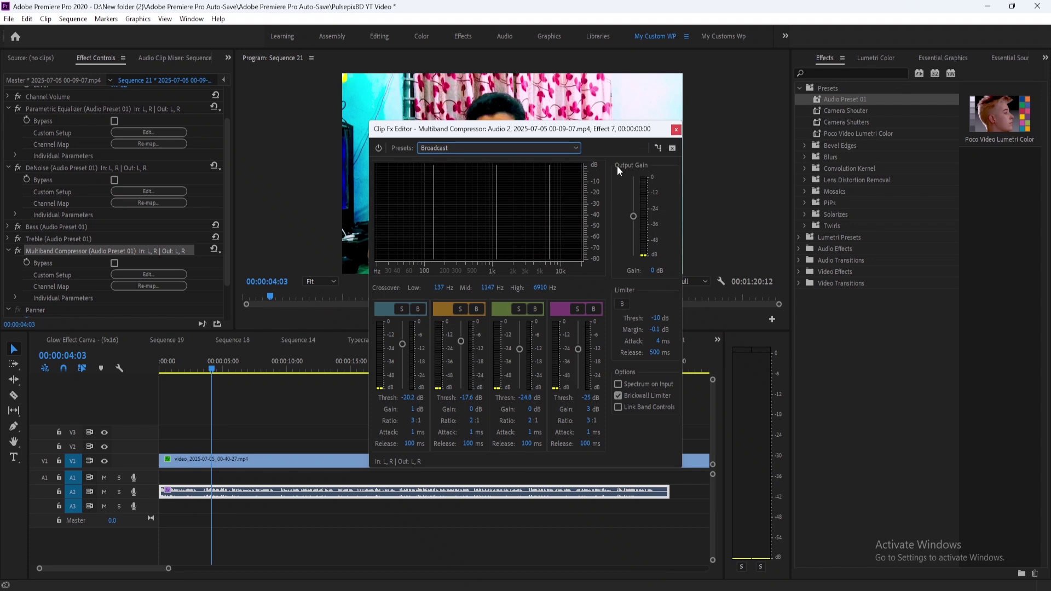
Step: Lower the Multiband Compressor's output gain to -3 dB while playing the audio, and close its editor
{"action": "key", "text": "space"}
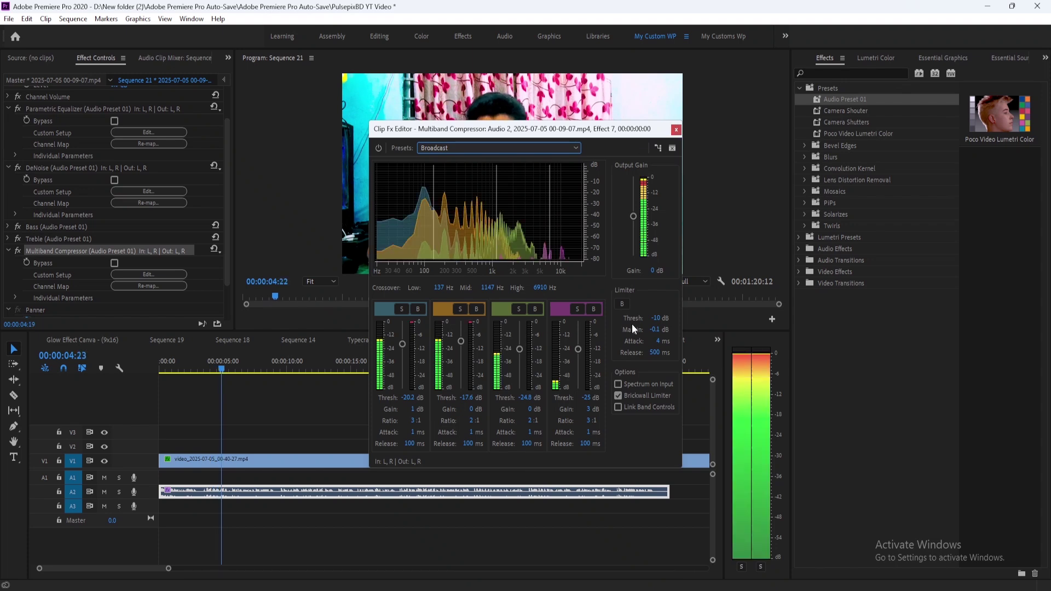
{"action": "left_click", "coordinate": [636, 217]}
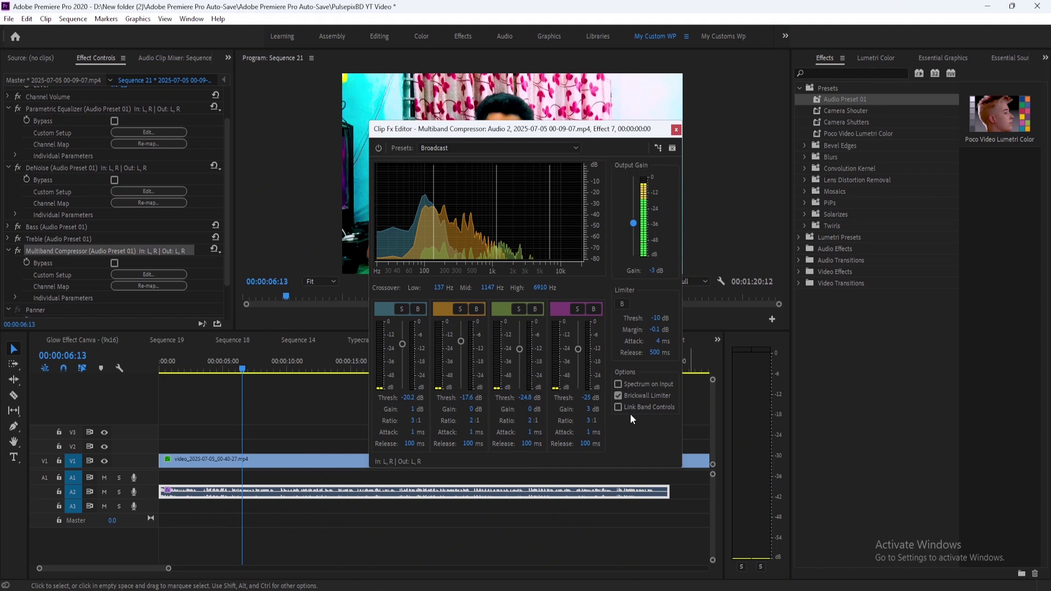
{"action": "key", "text": "space"}
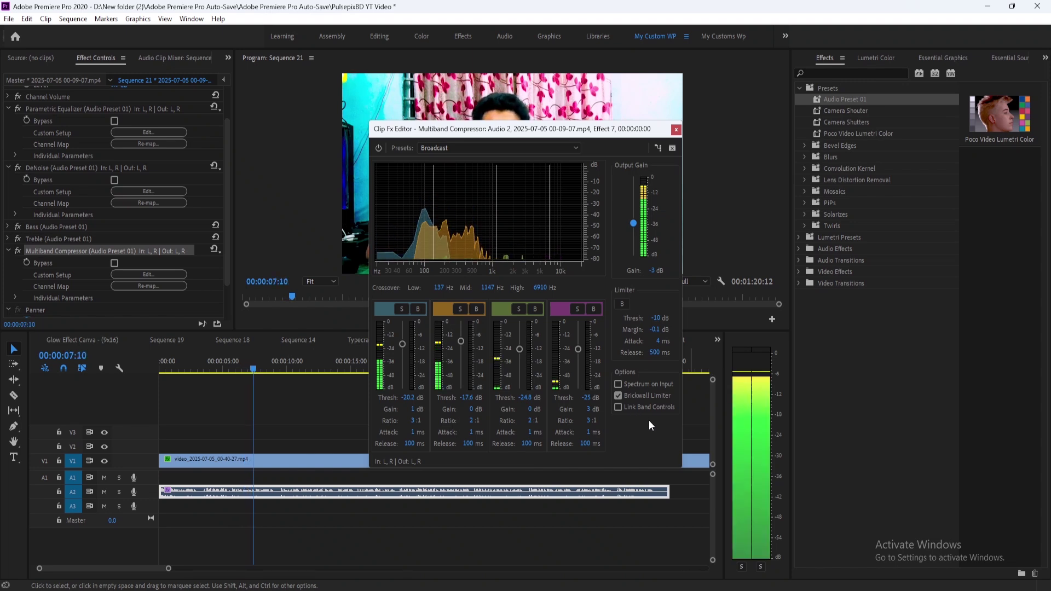
{"action": "key", "text": "space"}
{"action": "left_click", "coordinate": [676, 129]}
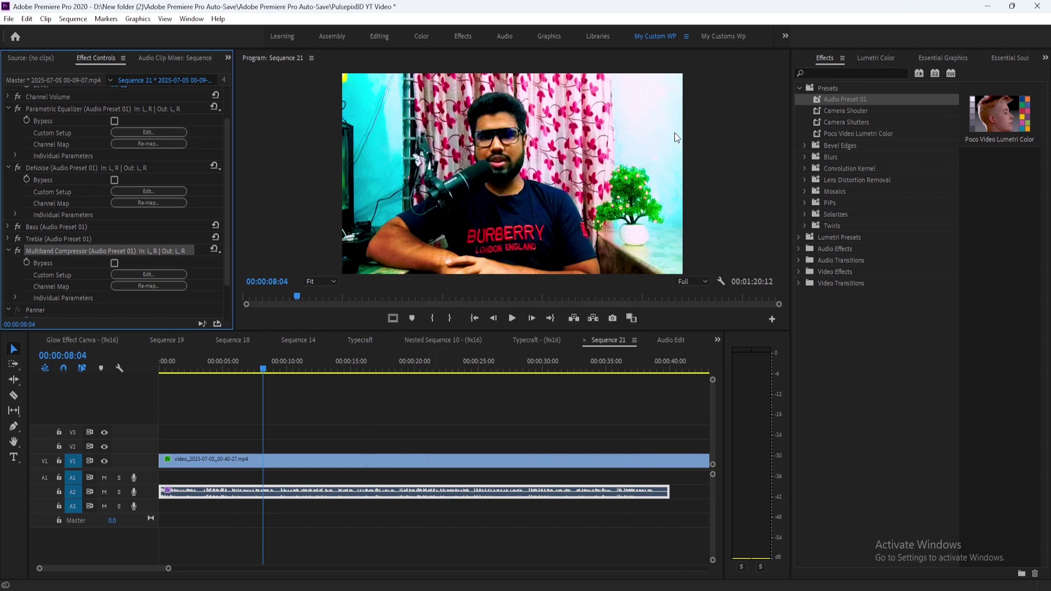
Step: Deselect the audio clip and move the playhead back to about 00:00:03:15
{"action": "left_click", "coordinate": [332, 511]}
{"action": "left_click_drag", "start_coordinate": [265, 366], "coordinate": [208, 400]}
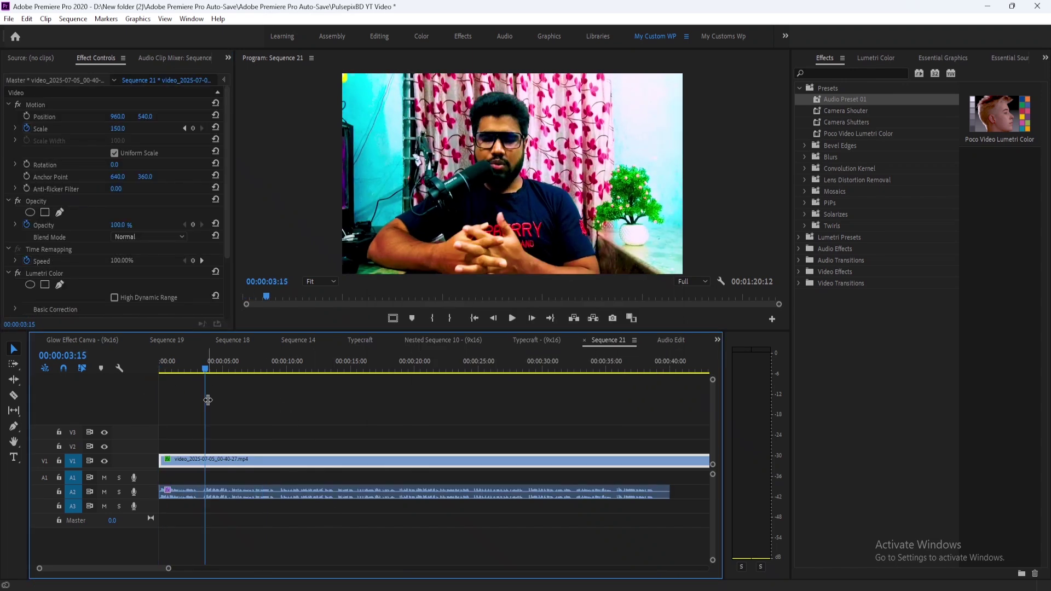